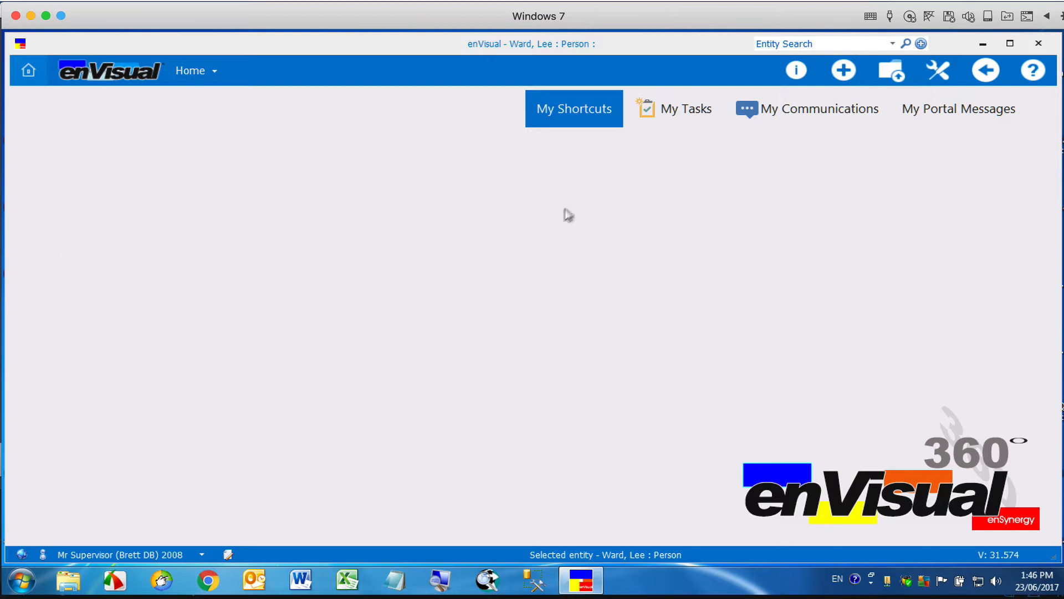
Start adding a new CRM entity and set its entity type to Person.
click(844, 70)
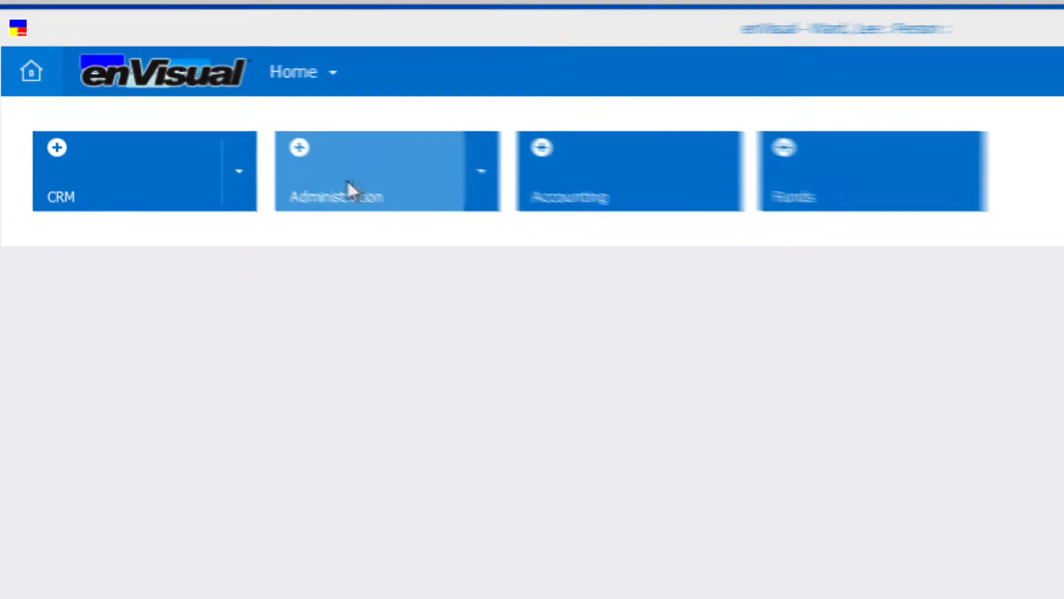
click(241, 172)
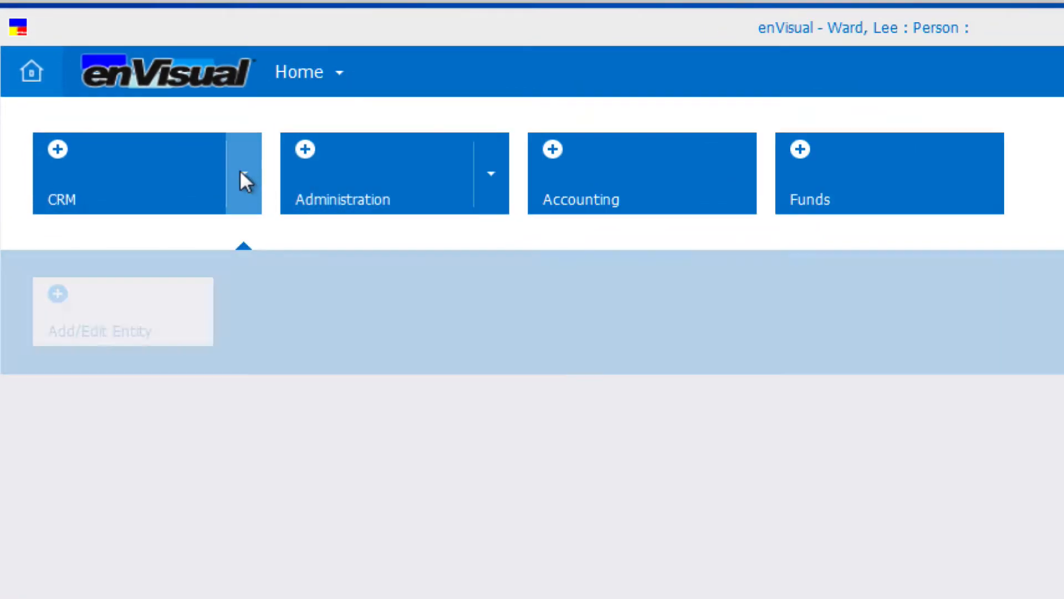
click(84, 308)
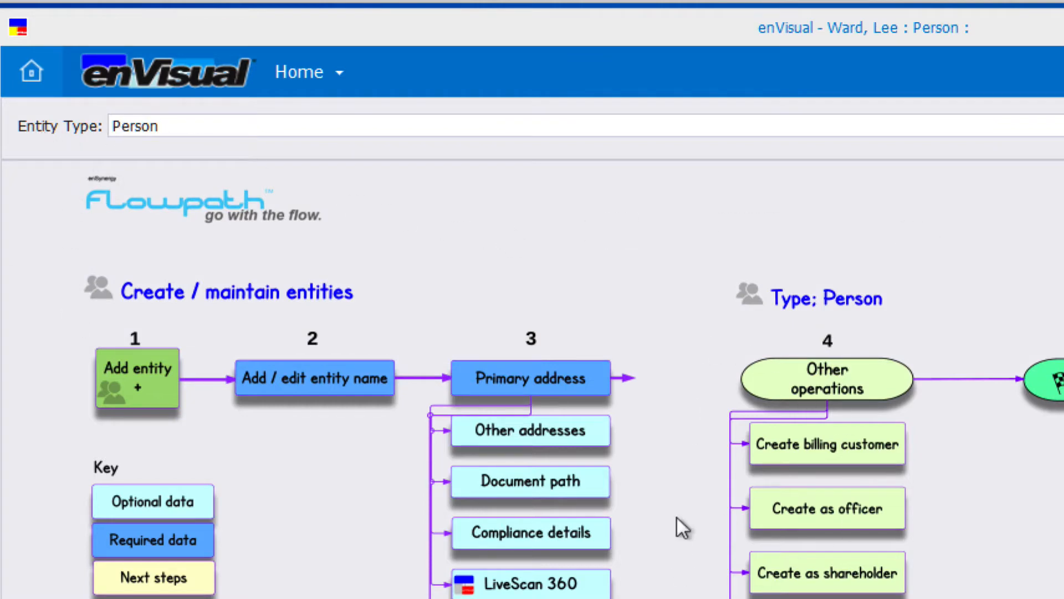
click(148, 386)
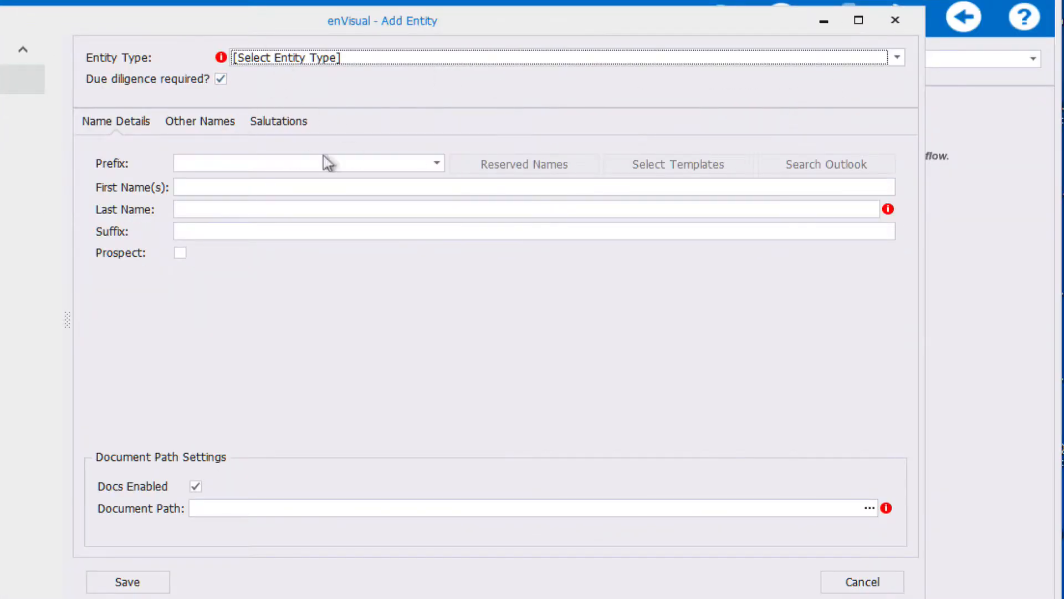
click(896, 58)
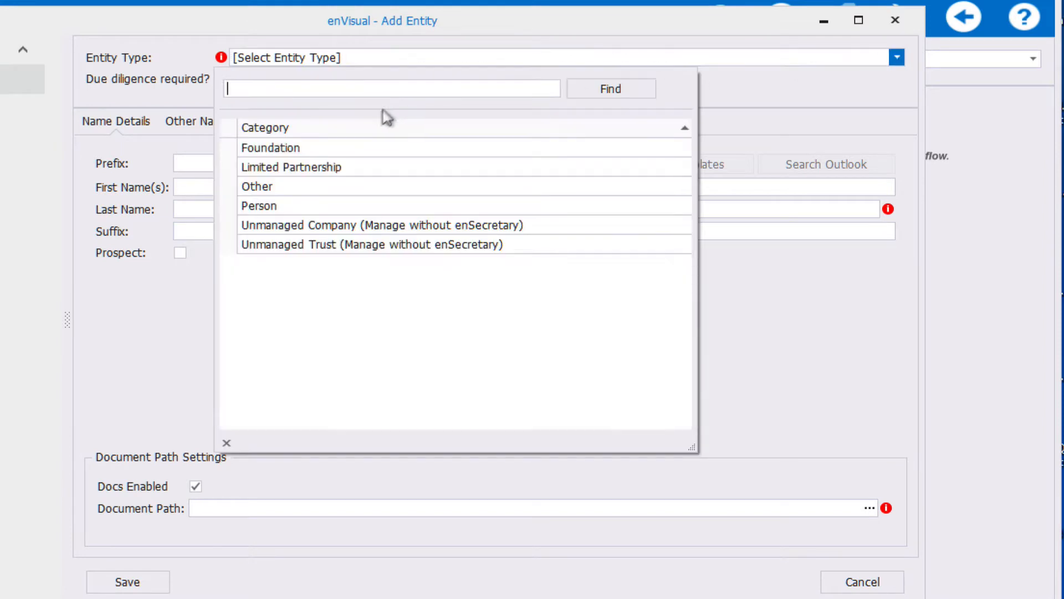
click(287, 205)
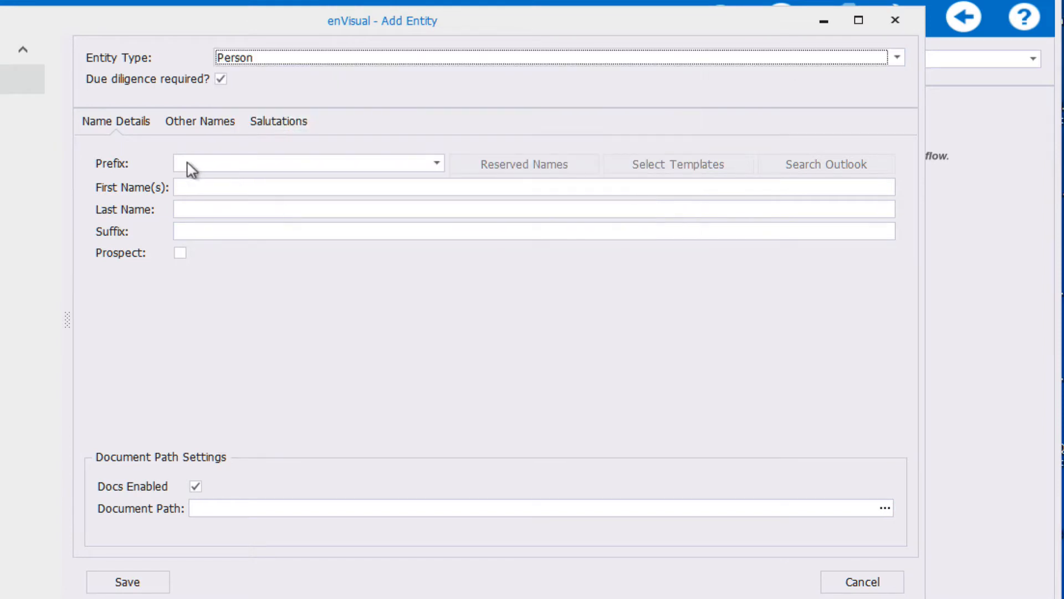
Enter the person's first and last name, mark them as a prospect and save the new entity.
click(207, 188)
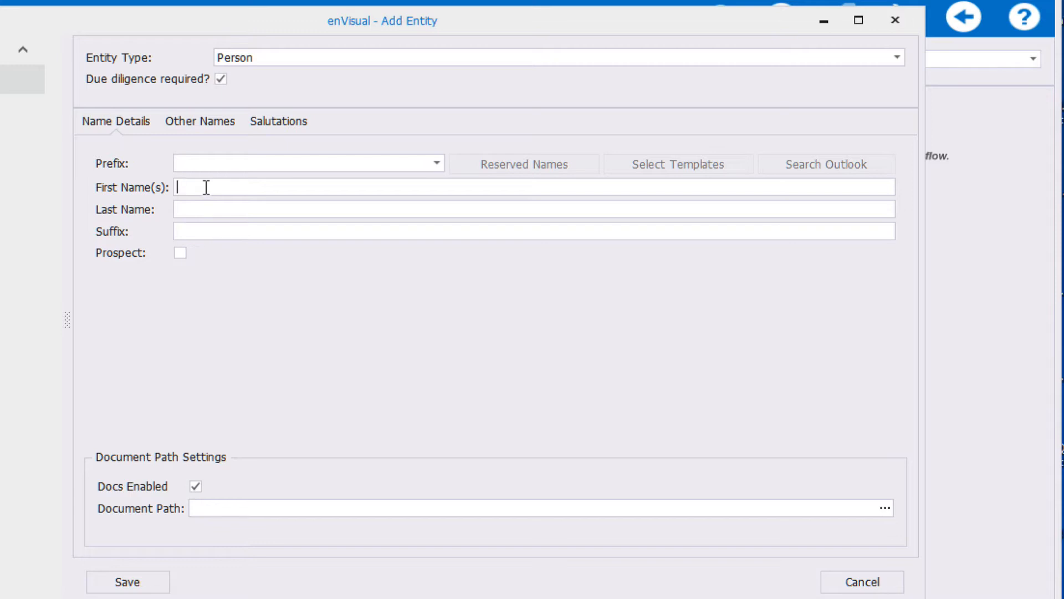
text(John)
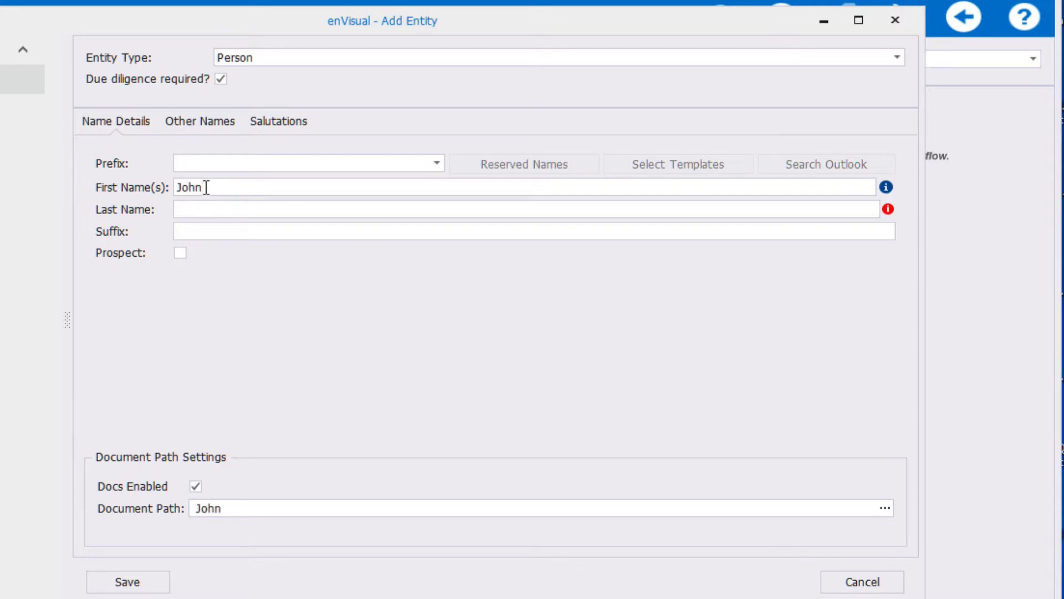
key(Tab)
text(Smith)
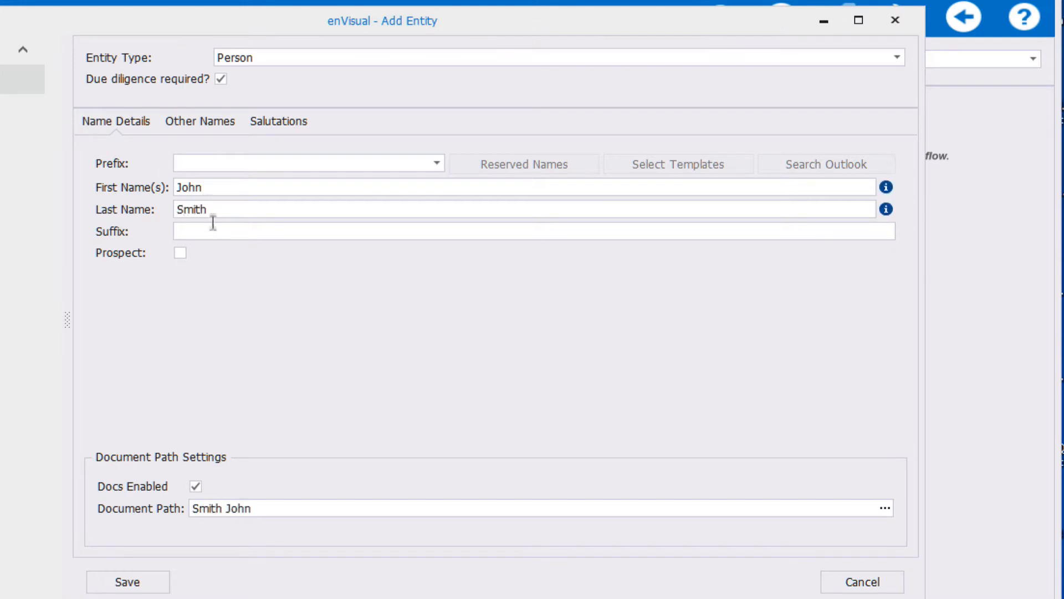
click(180, 253)
mouse_move(886, 216)
click(123, 582)
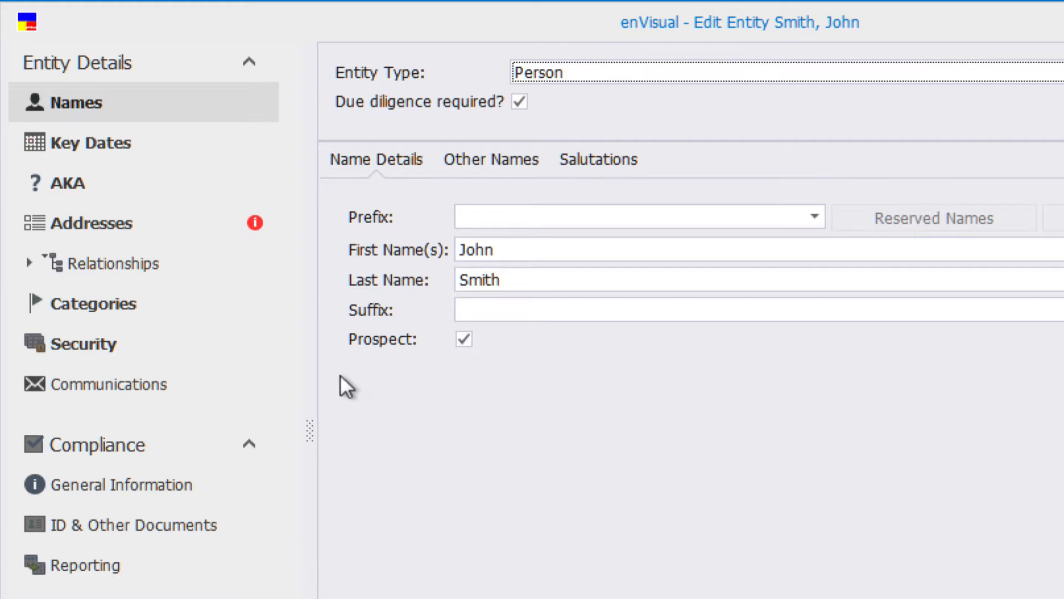
Add a primary address for the entity and fill in its street and city.
click(114, 225)
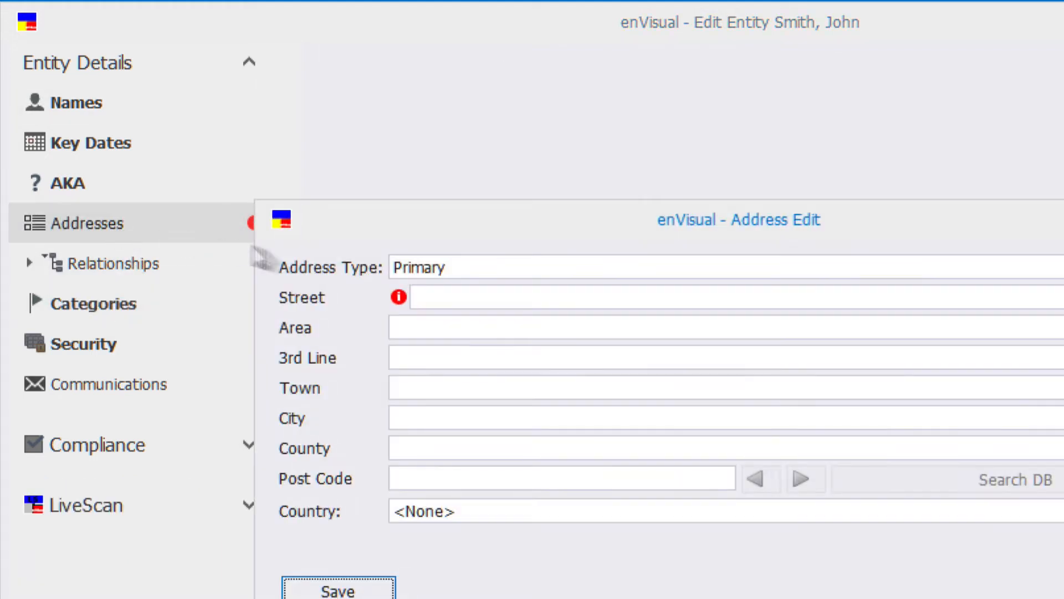
click(460, 298)
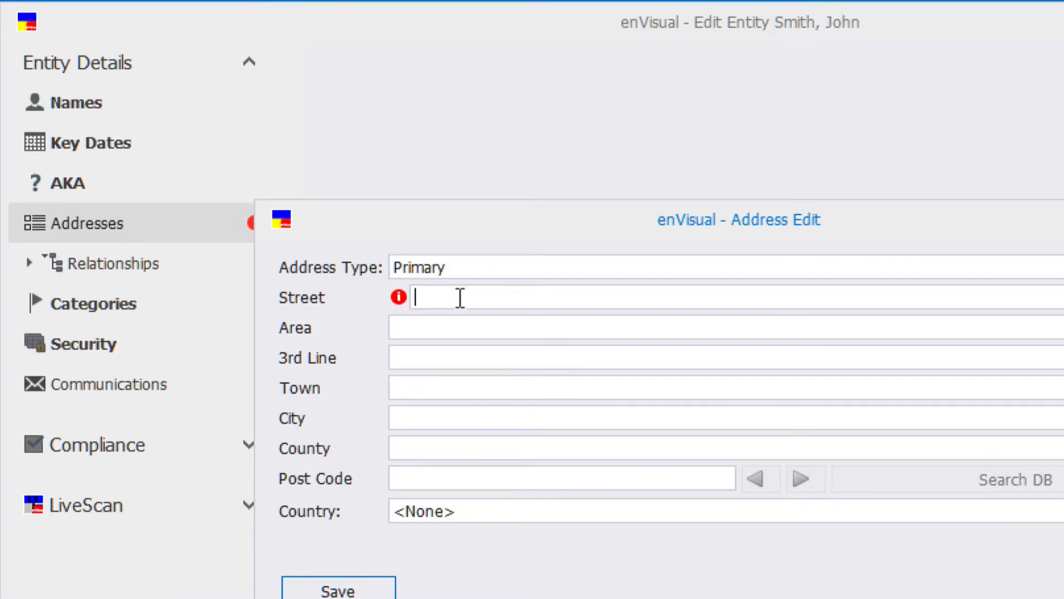
text(234)
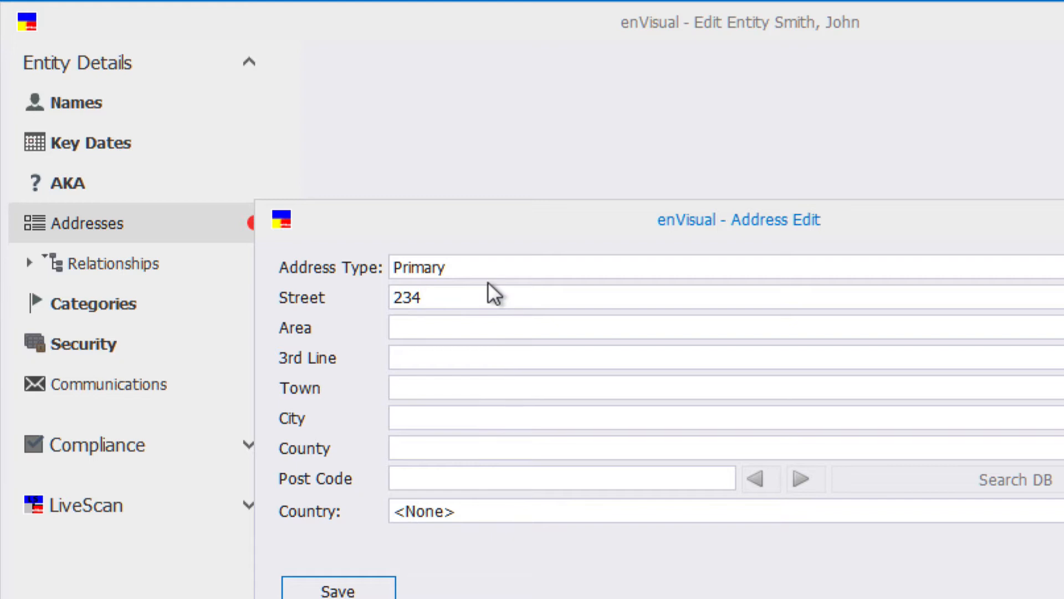
text( Elm Street)
click(415, 415)
text(Brisbane)
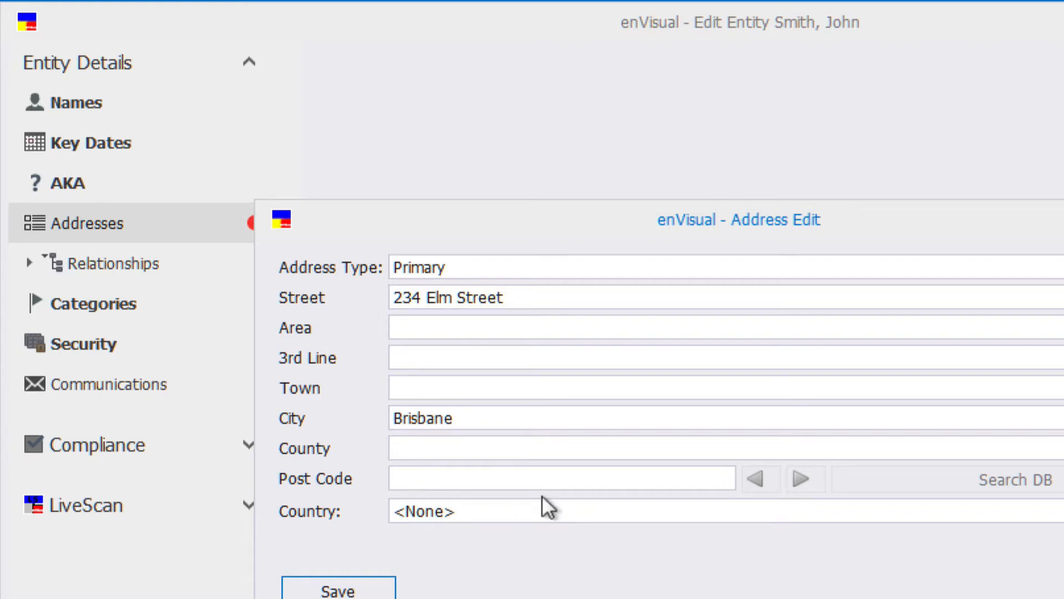
Complete the primary address with the post code and the country Australia, and save it.
click(443, 476)
text(4171)
click(482, 506)
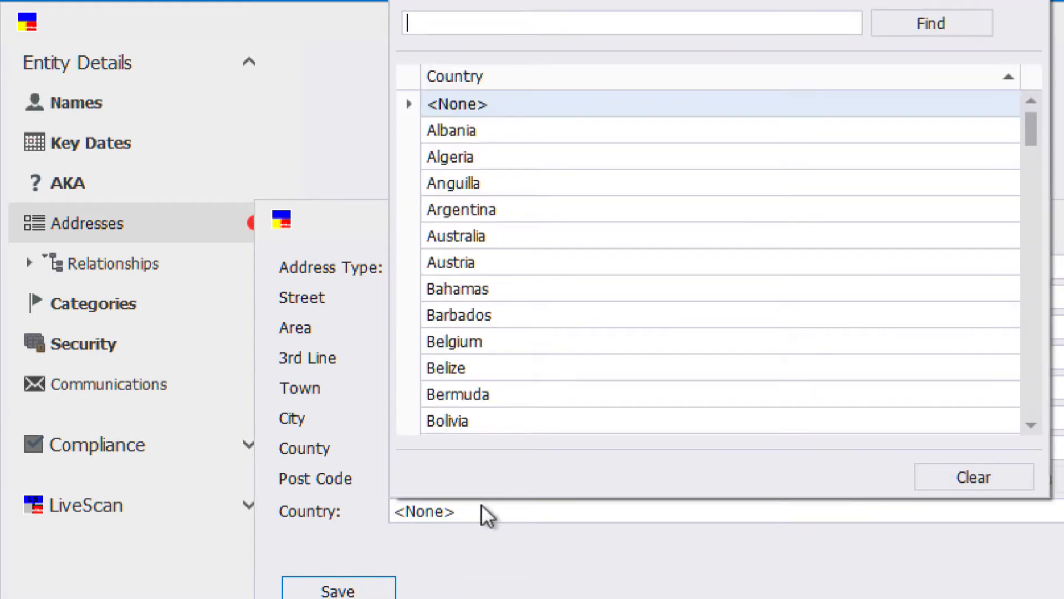
click(520, 236)
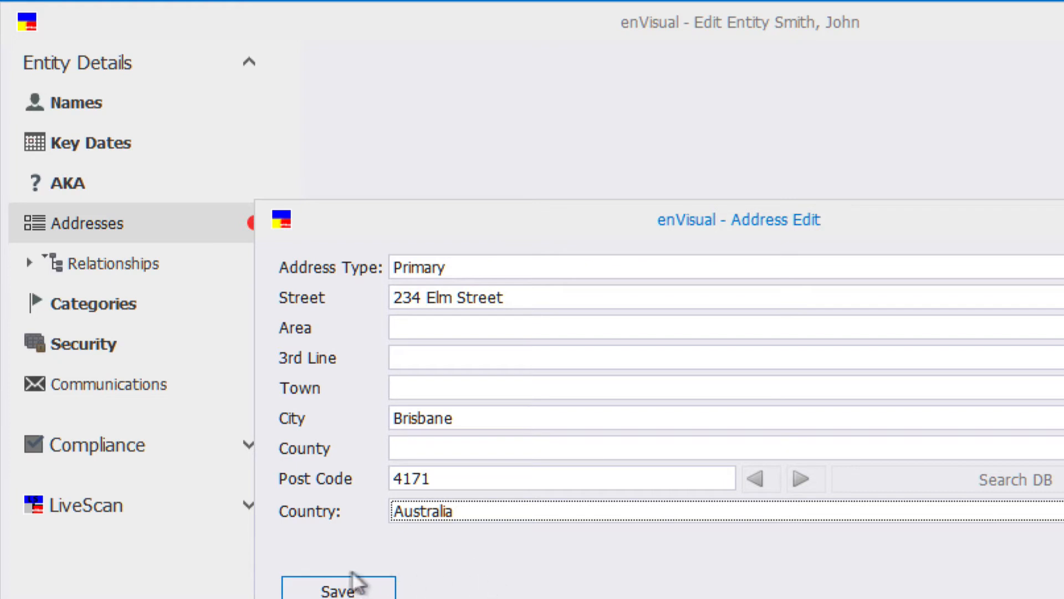
click(316, 589)
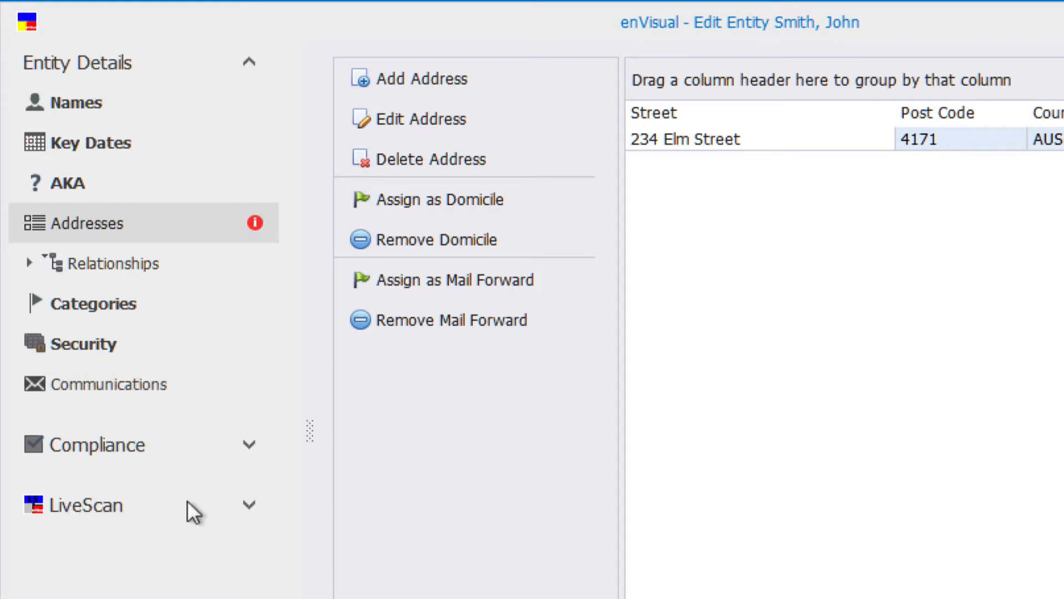
Send a LiveScan request for the entity using the RDC data provider and the US data region.
click(249, 505)
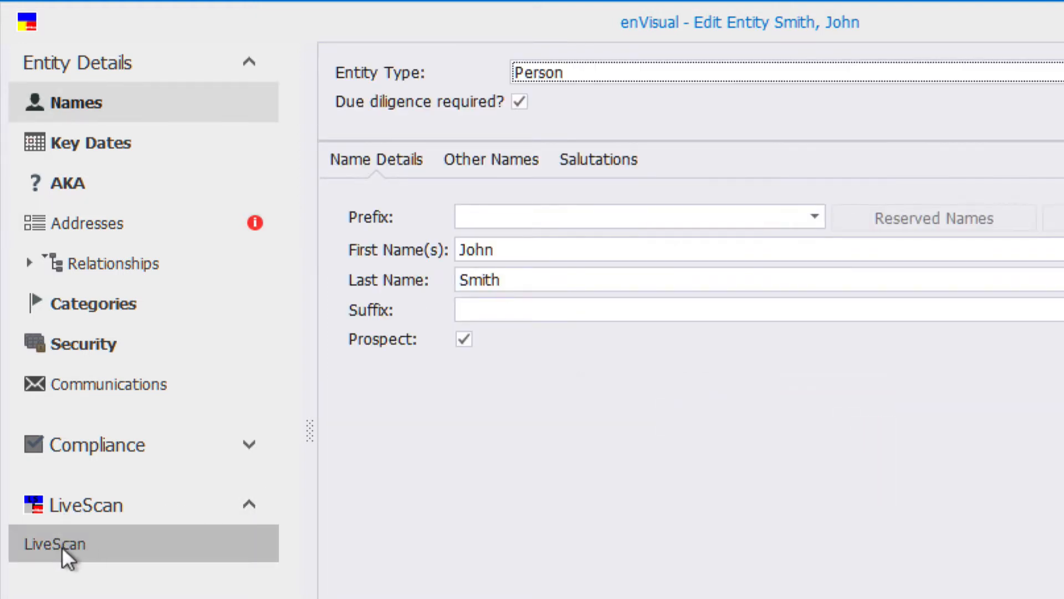
click(66, 544)
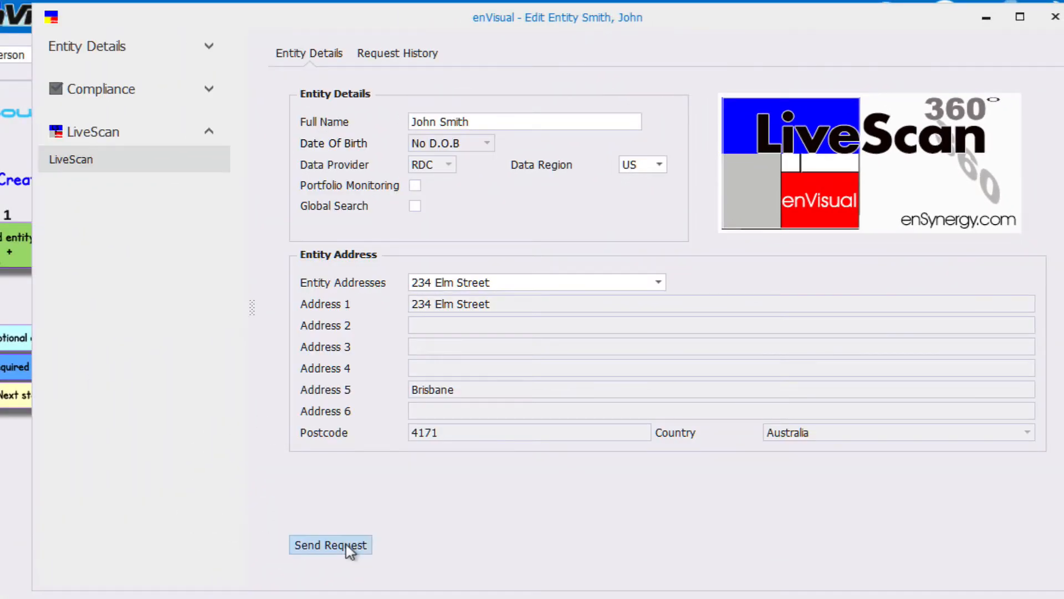
click(346, 544)
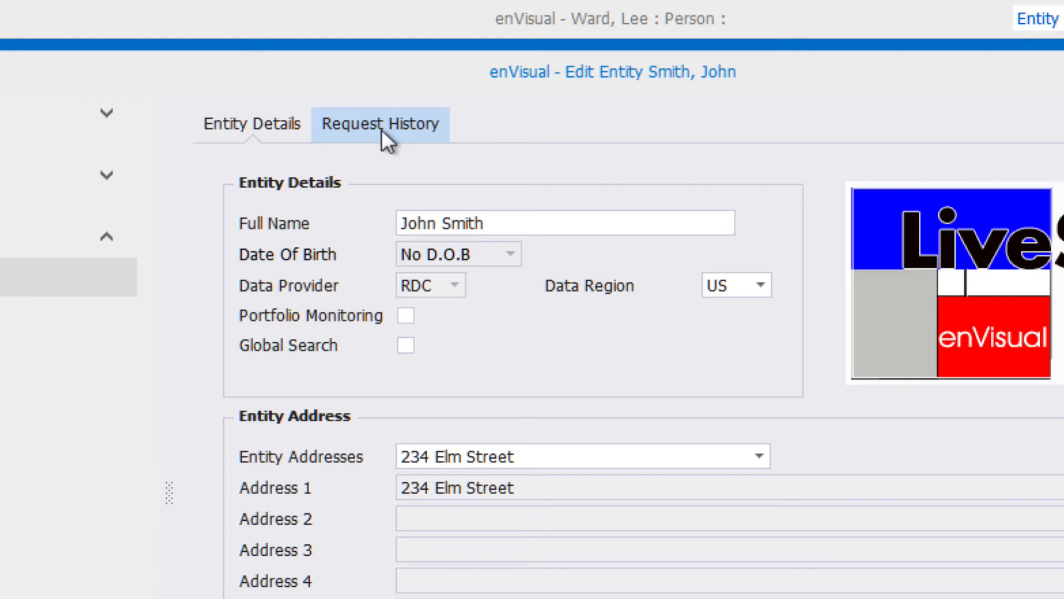
Look up the scan in the entity's LiveScan request history and open its RDC Scan Report.pdf document.
click(381, 130)
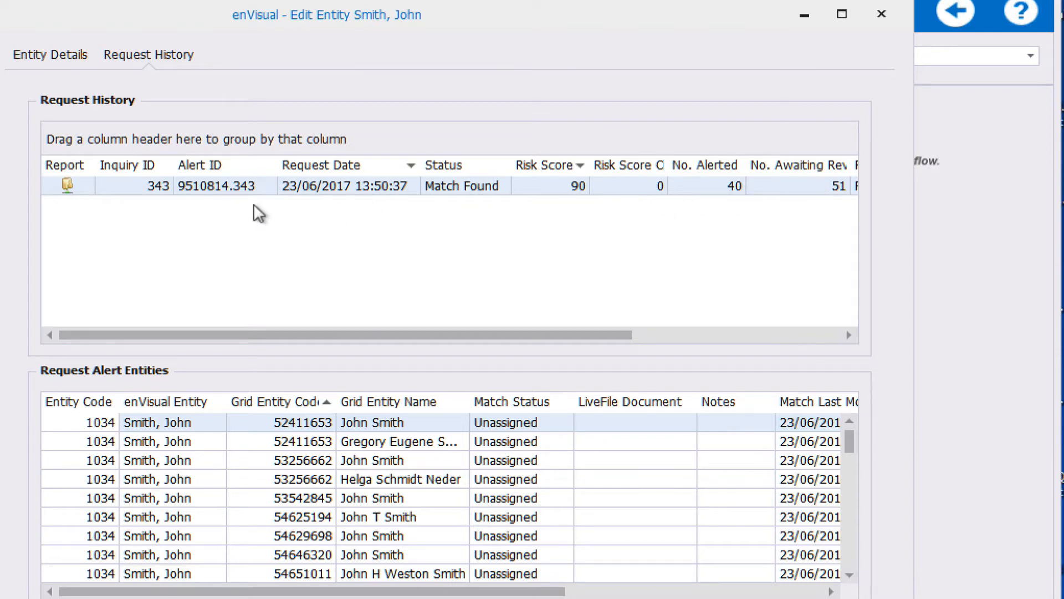
drag(381, 330, 607, 343)
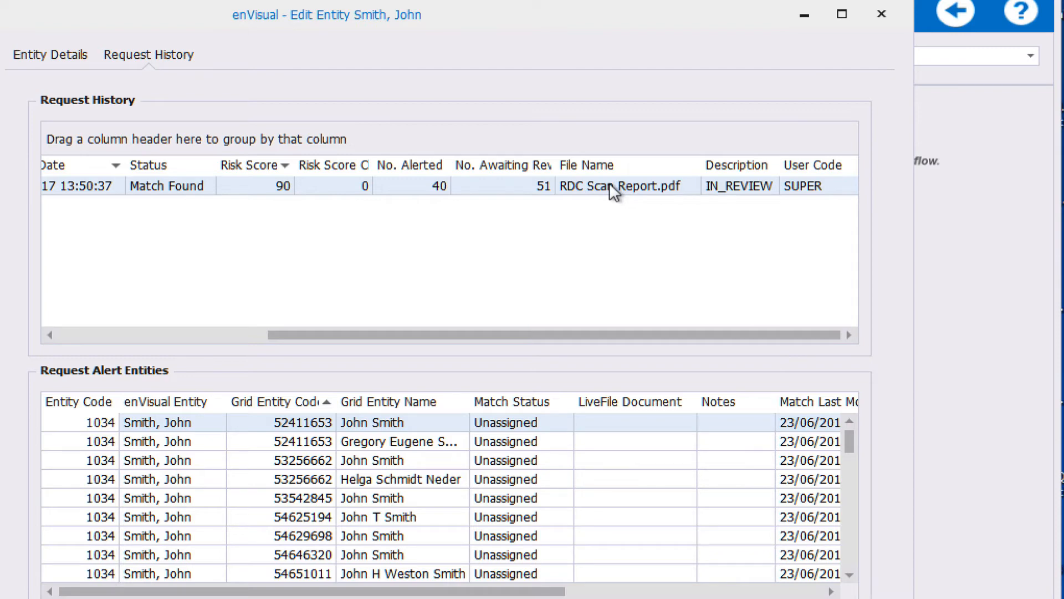
right_click(583, 188)
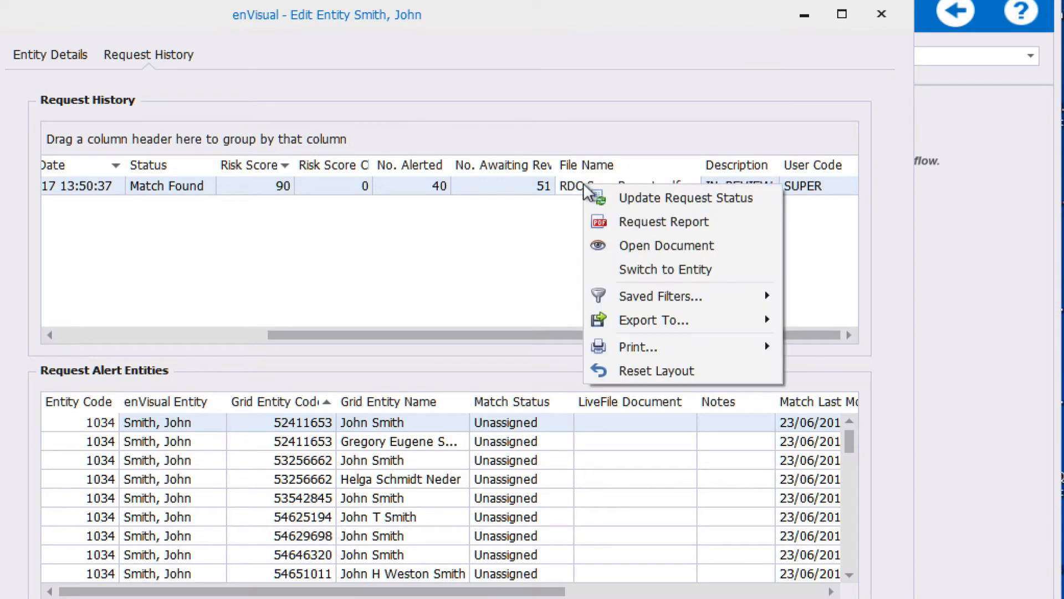
click(648, 245)
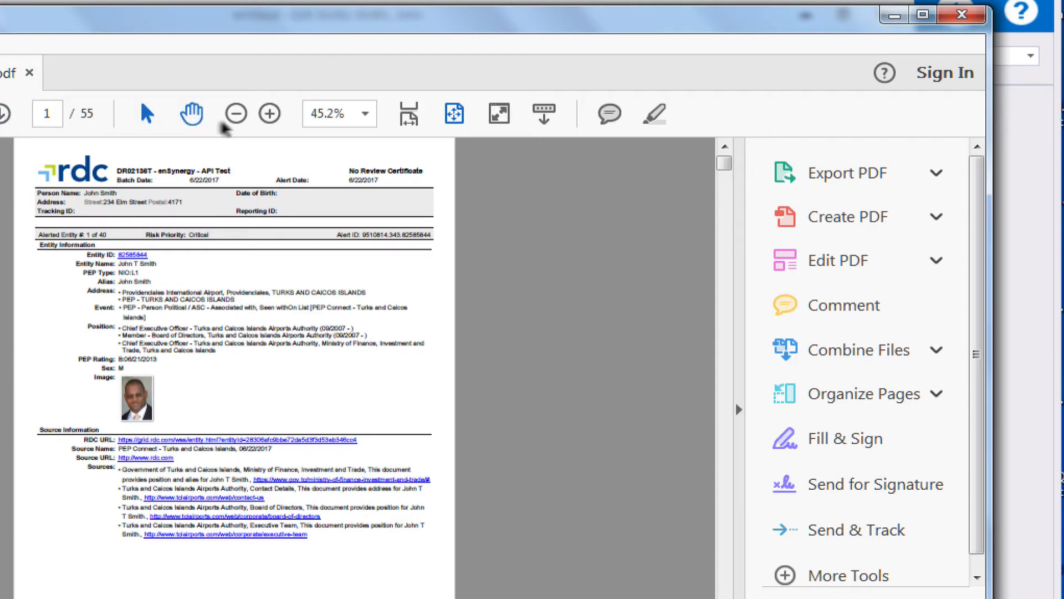
Enlarge the scan report to 66.7% and page through the records of the first alerted entities.
click(270, 113)
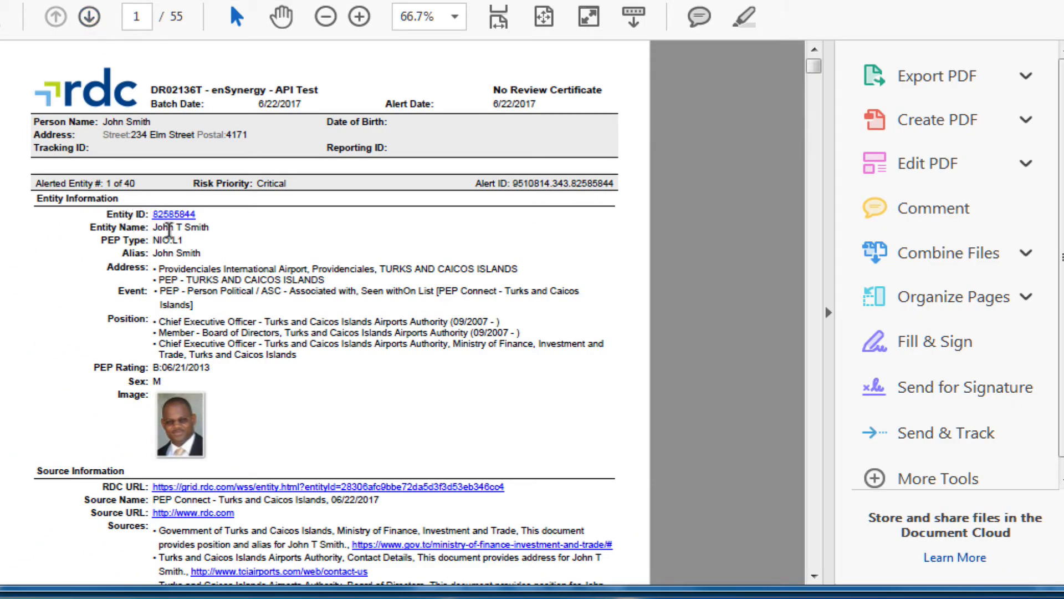
click(89, 17)
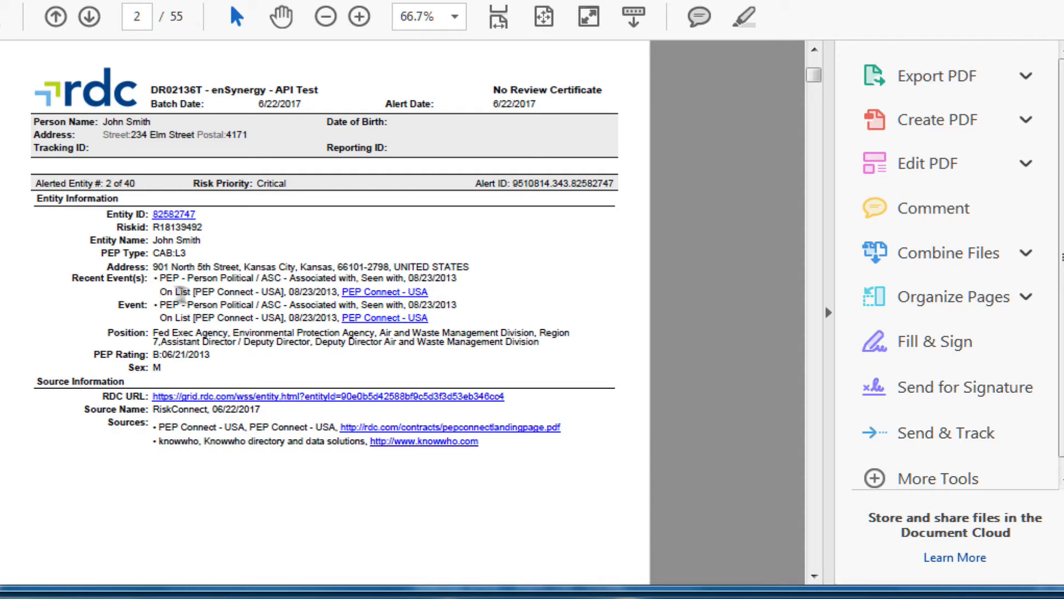
click(89, 16)
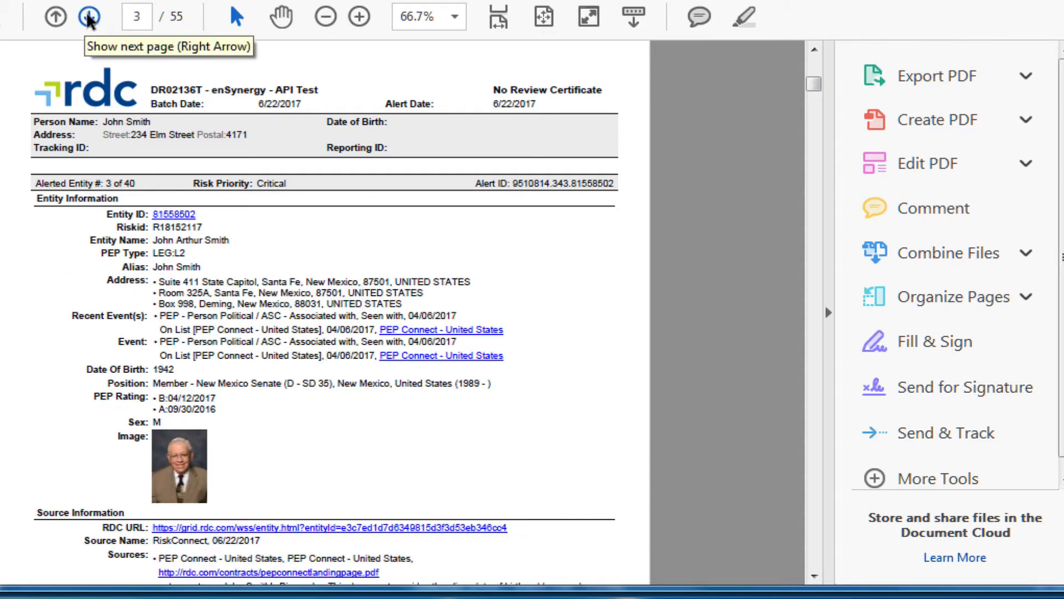
click(89, 17)
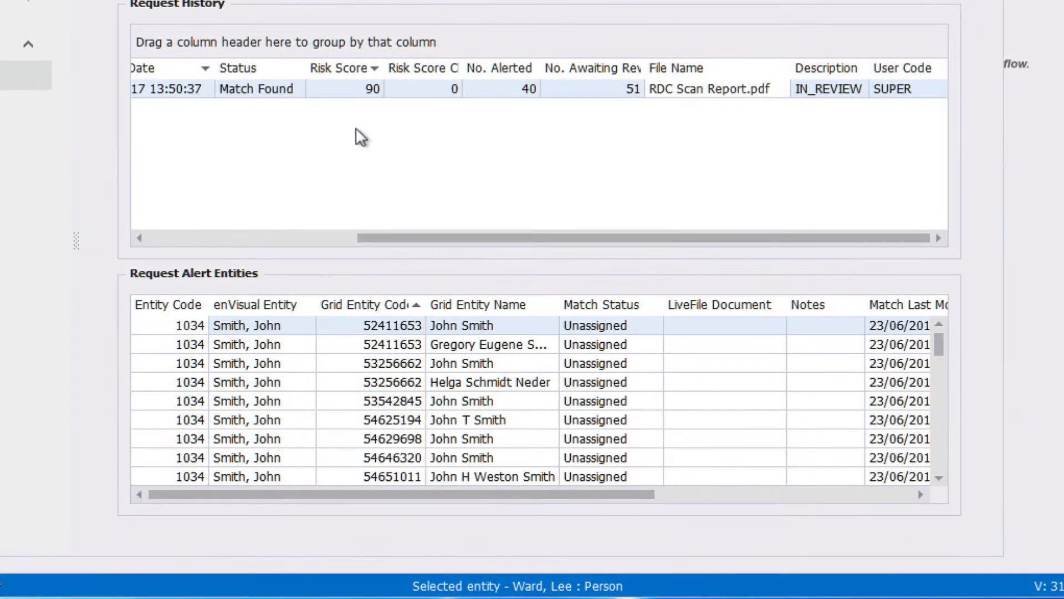
Examine the request history and all columns of the request alert entities, including match status, LiveFile document, notes and modification details.
scroll(230, 231, left, 3)
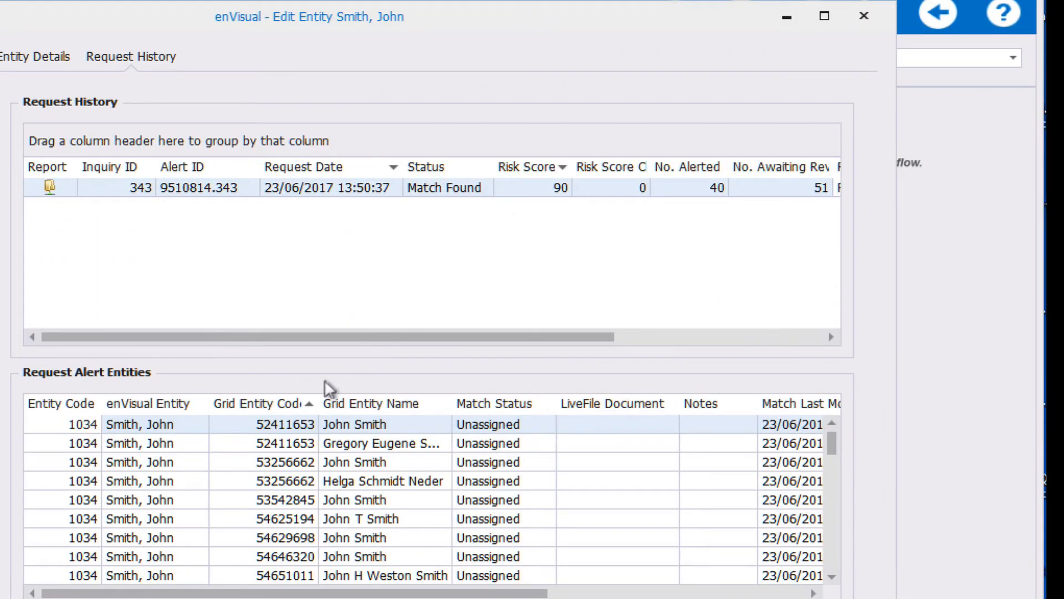
mouse_move(78, 192)
mouse_move(831, 446)
mouse_down()
mouse_move(841, 548)
mouse_move(837, 435)
mouse_up()
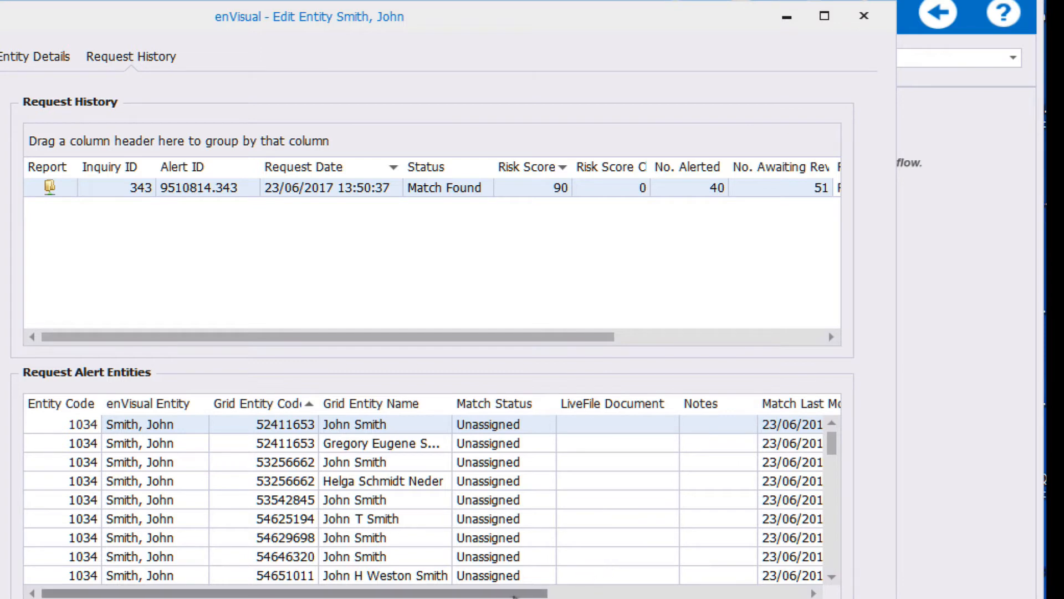
drag(515, 596, 794, 594)
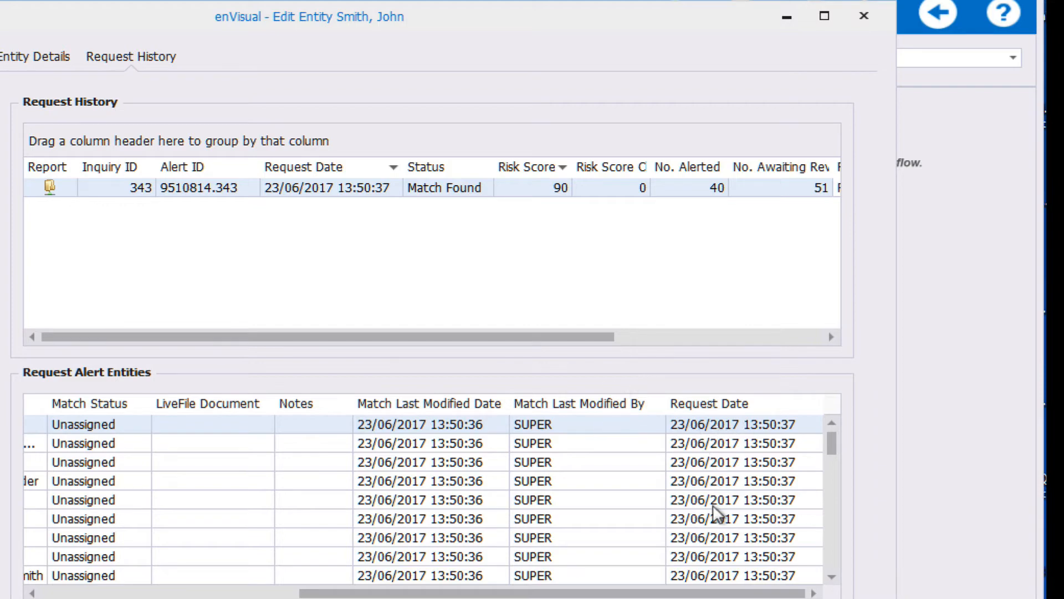
drag(665, 593, 422, 593)
drag(349, 596, 288, 597)
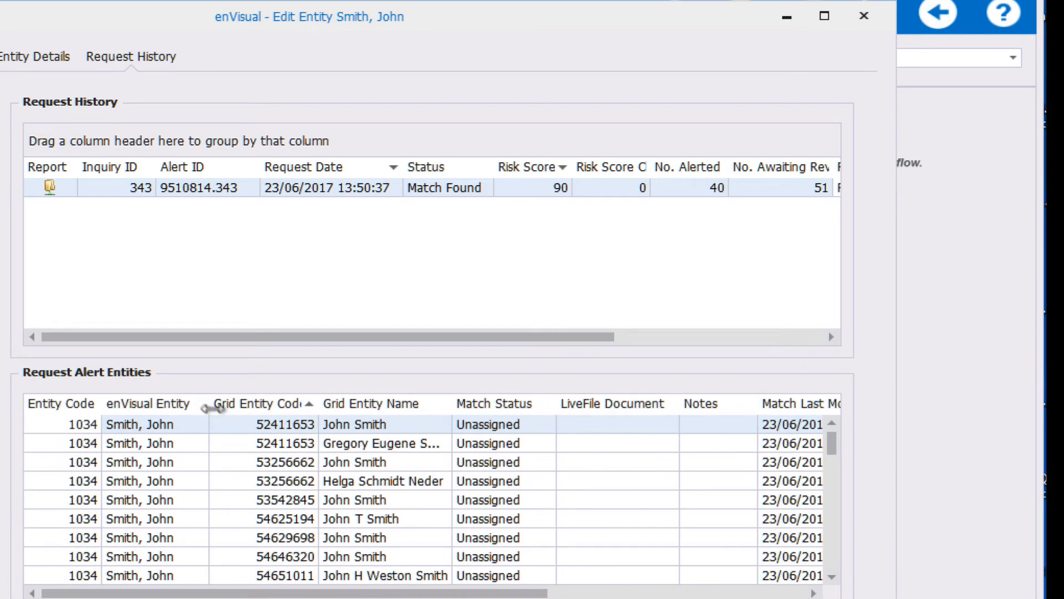
mouse_move(208, 405)
mouse_down()
mouse_move(201, 409)
mouse_move(214, 412)
mouse_up()
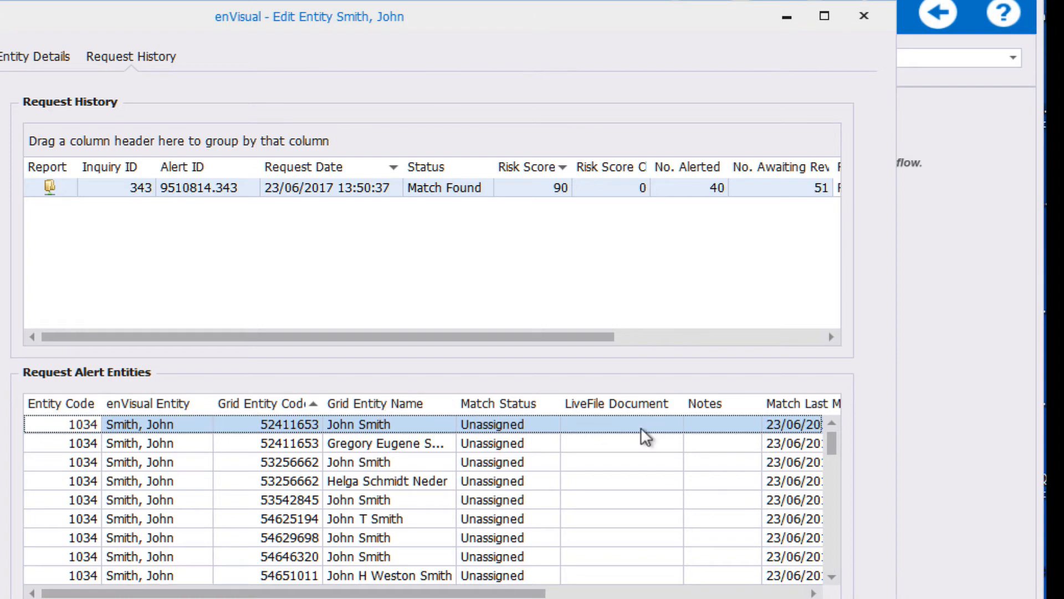
drag(535, 593, 797, 591)
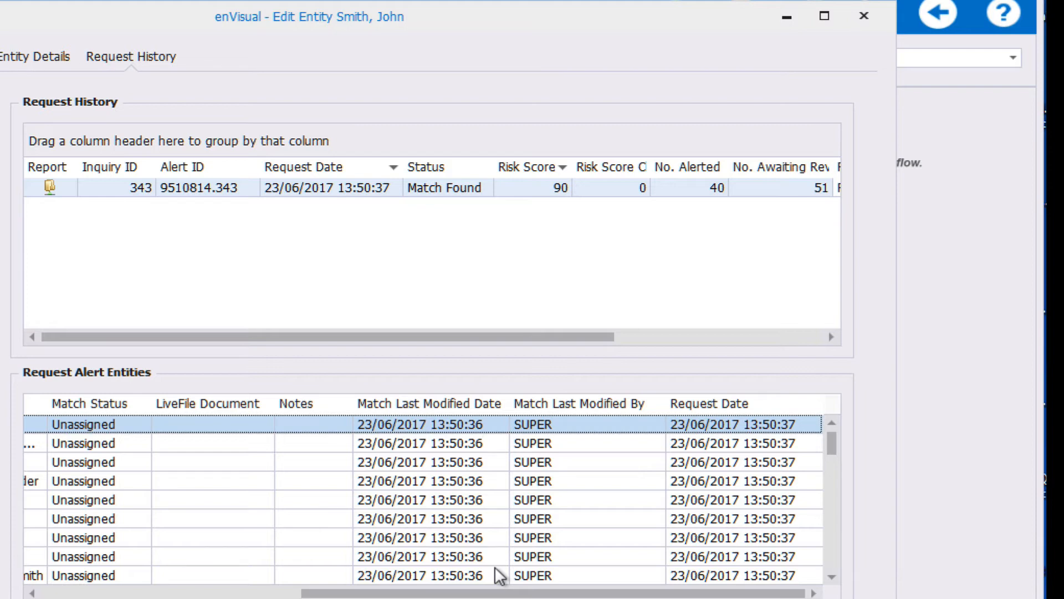
drag(499, 593, 240, 593)
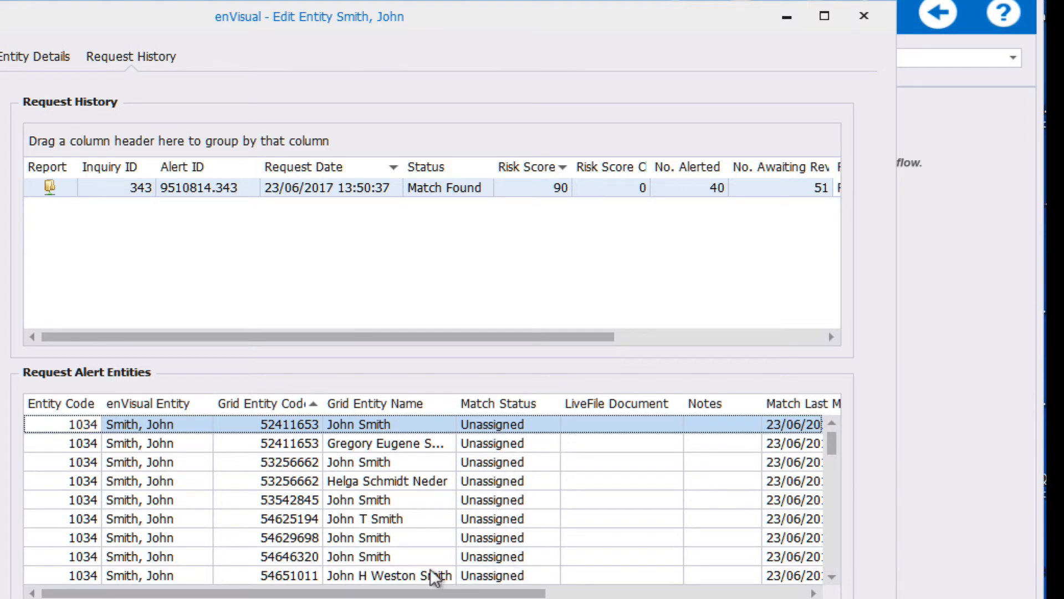
Open the first request alert entity's match for editing and choose False as its match status.
drag(433, 592, 654, 592)
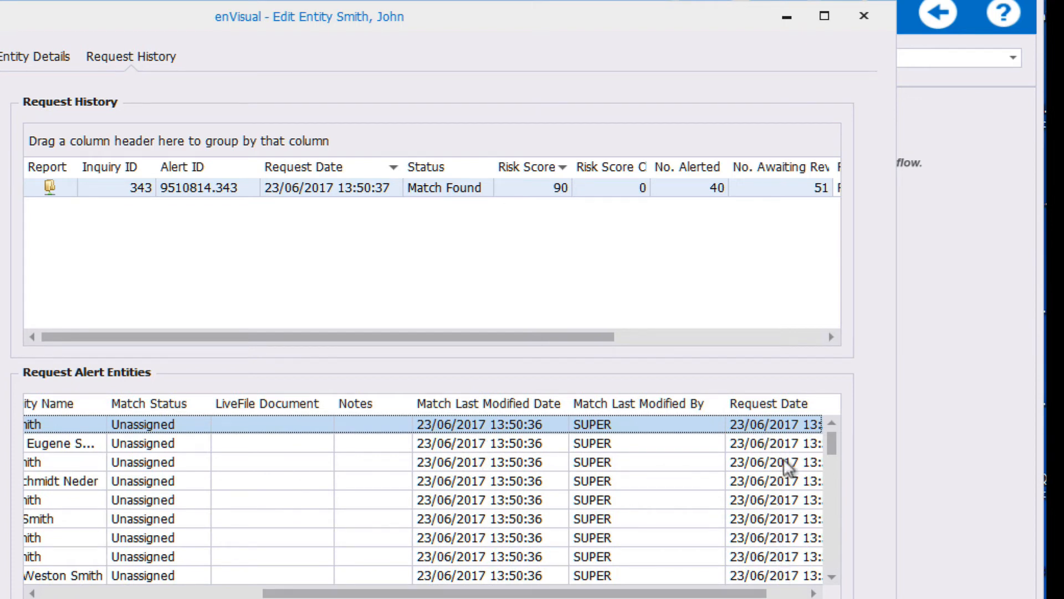
drag(714, 593, 487, 596)
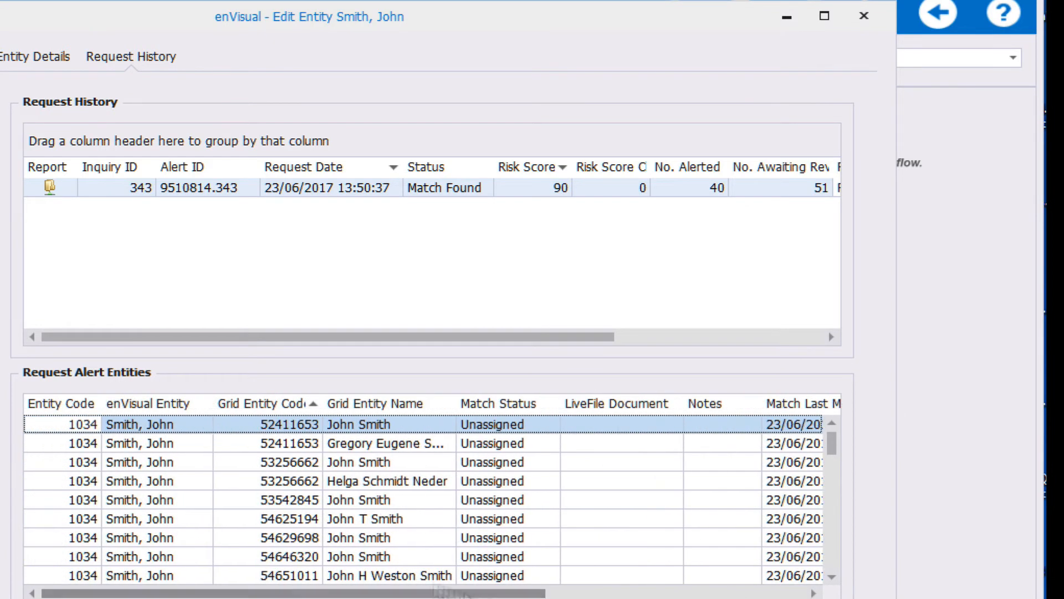
click(200, 424)
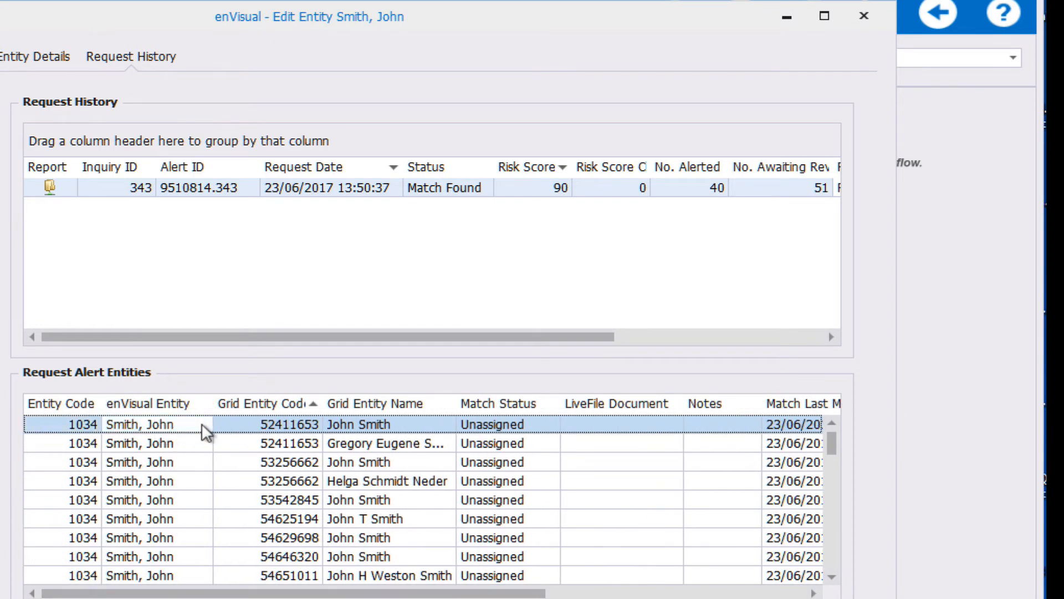
right_click(186, 420)
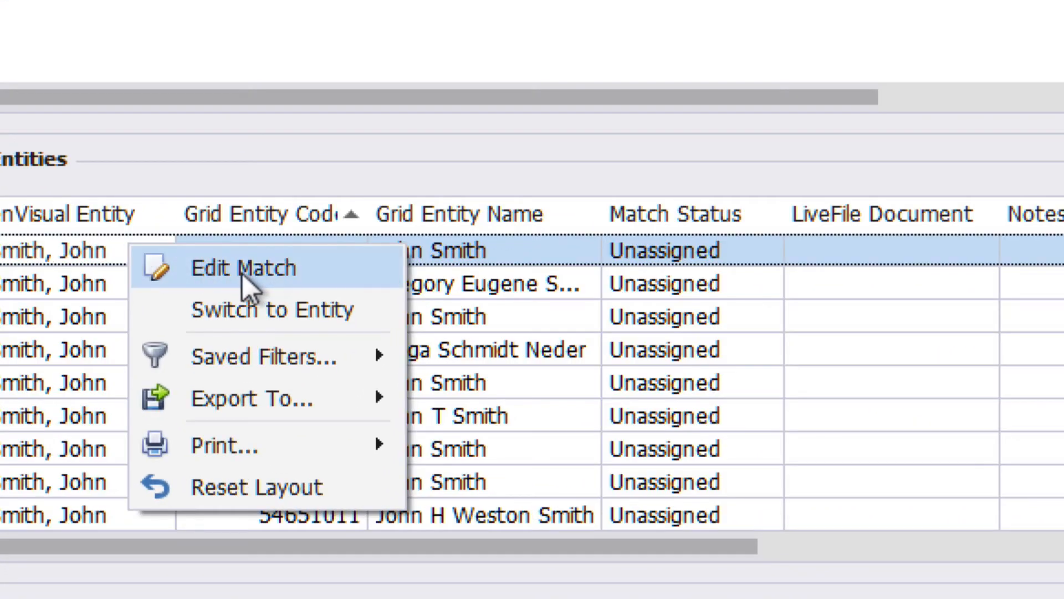
click(242, 271)
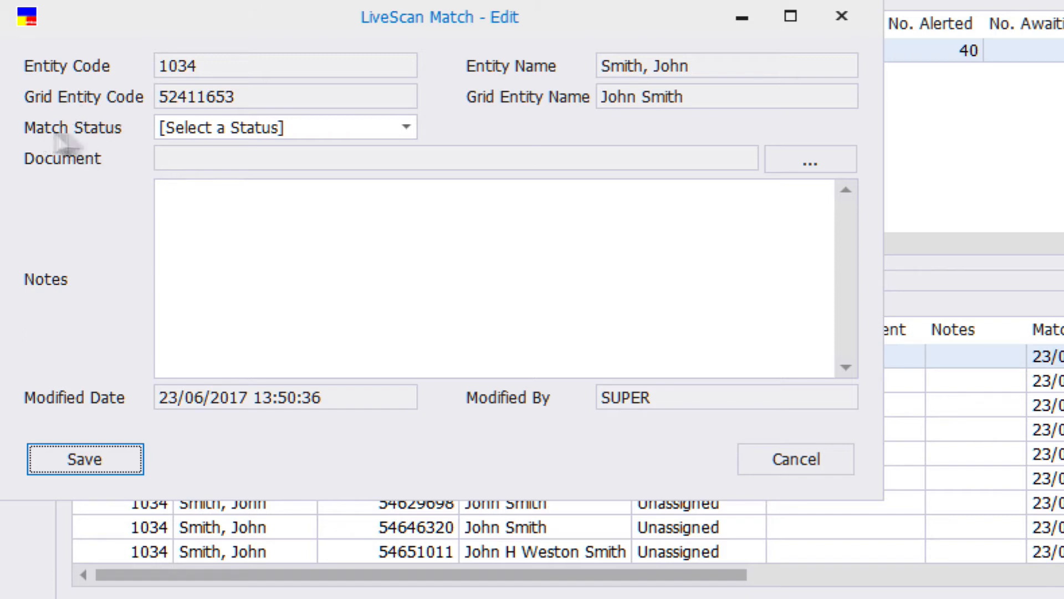
click(407, 127)
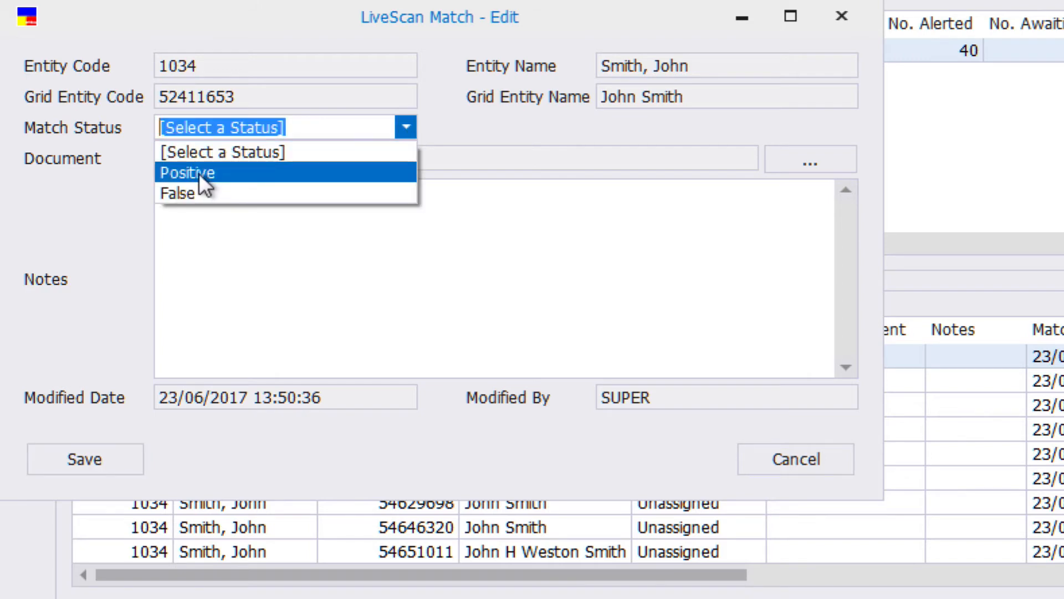
click(203, 192)
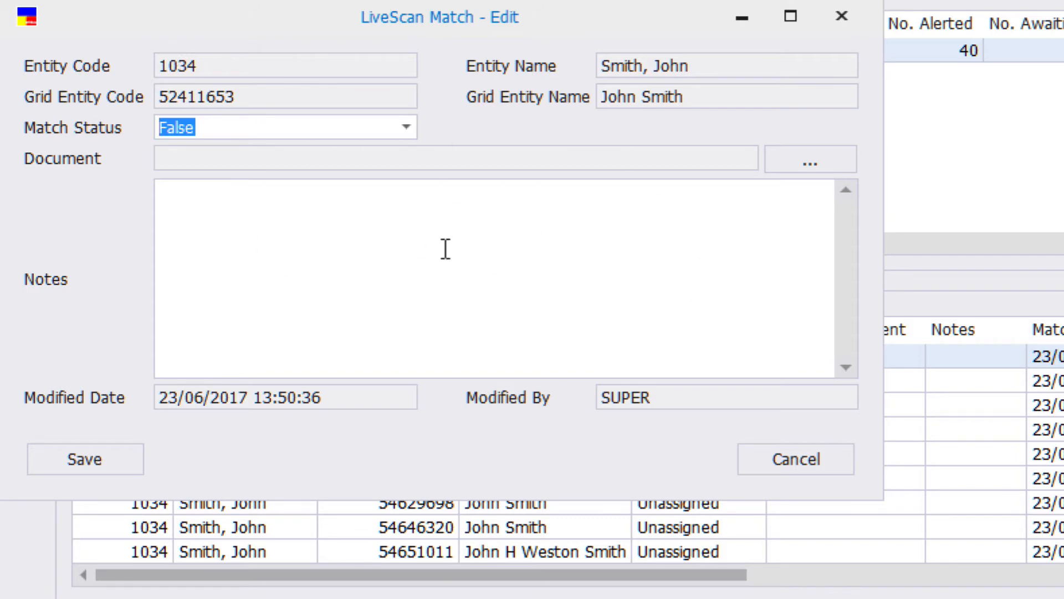
Attach the entity's published RDC Scan Report.pdf to the match as its document.
click(802, 160)
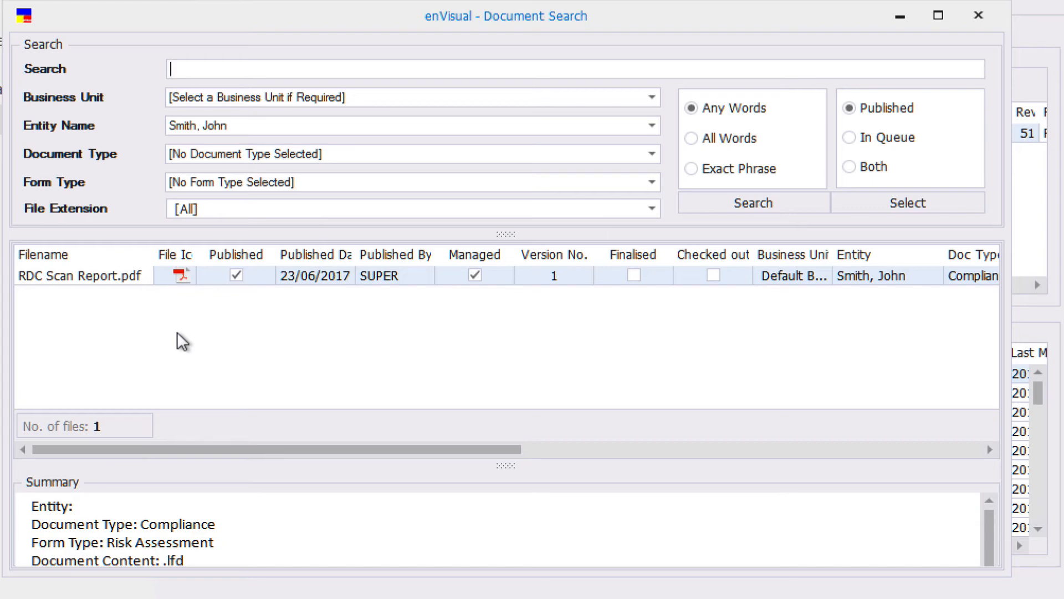
right_click(410, 274)
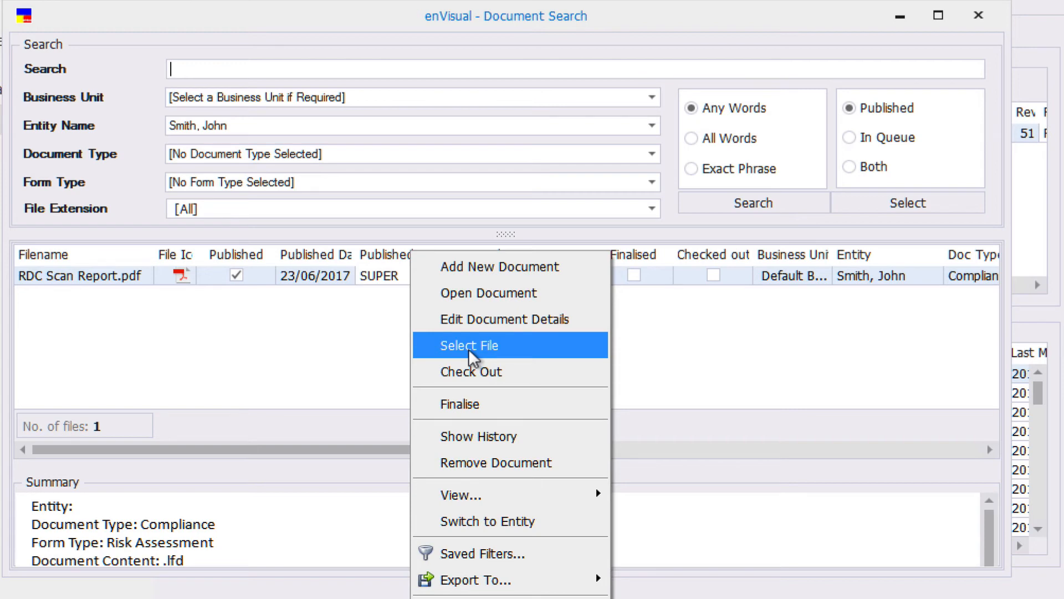
click(465, 352)
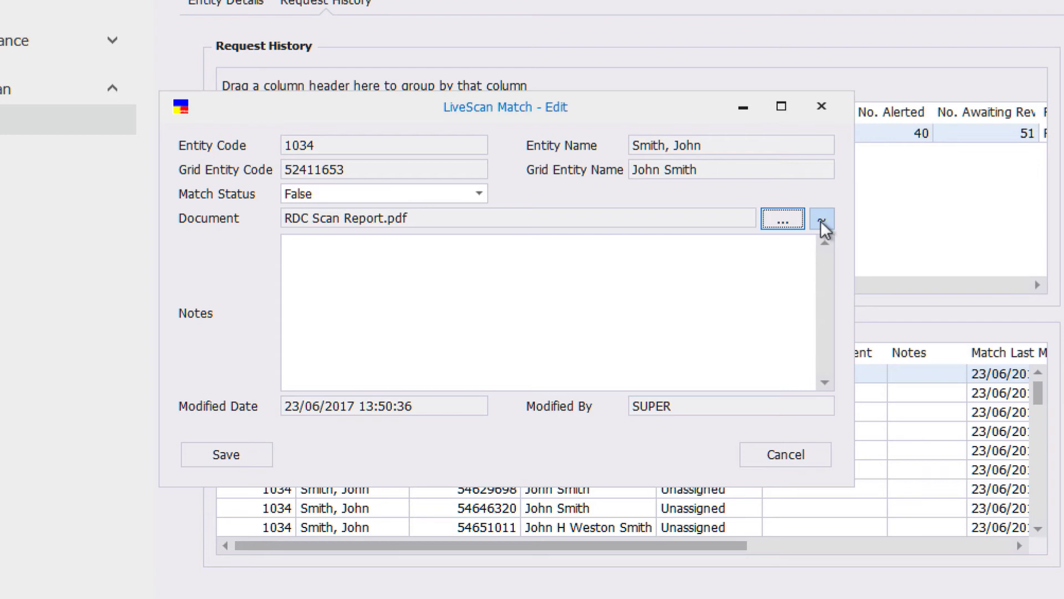
Reopen the match's document search, clear the entity filter and search all published documents by another person's surname.
click(783, 220)
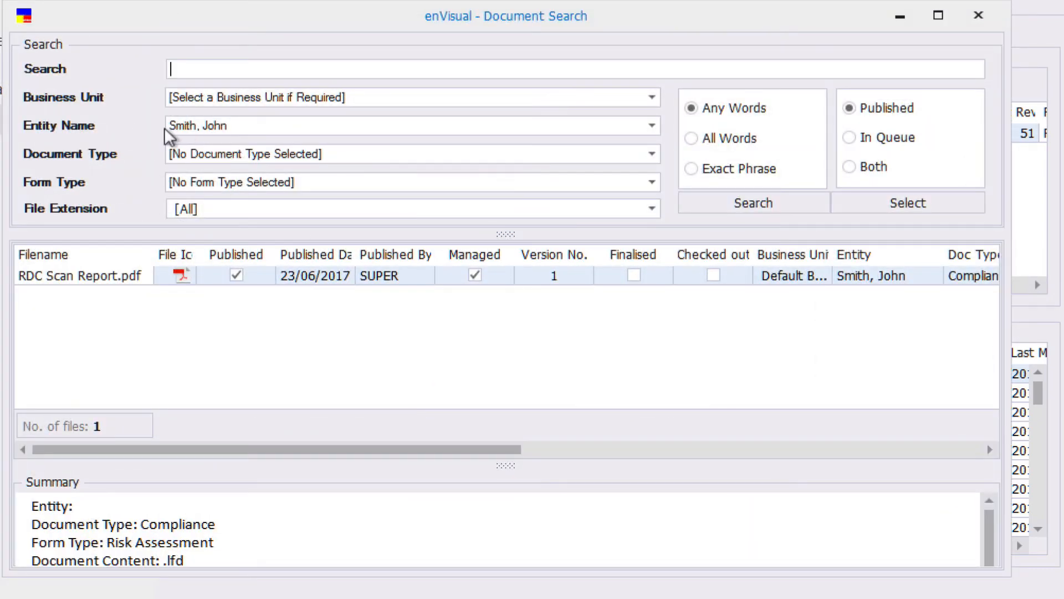
double_click(95, 94)
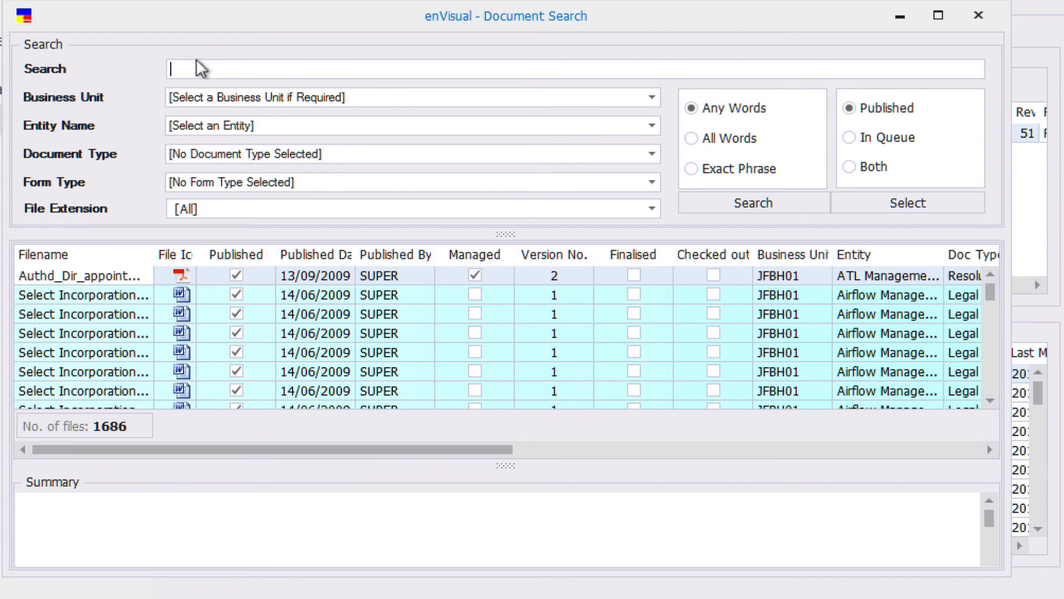
text(aubin)
click(813, 204)
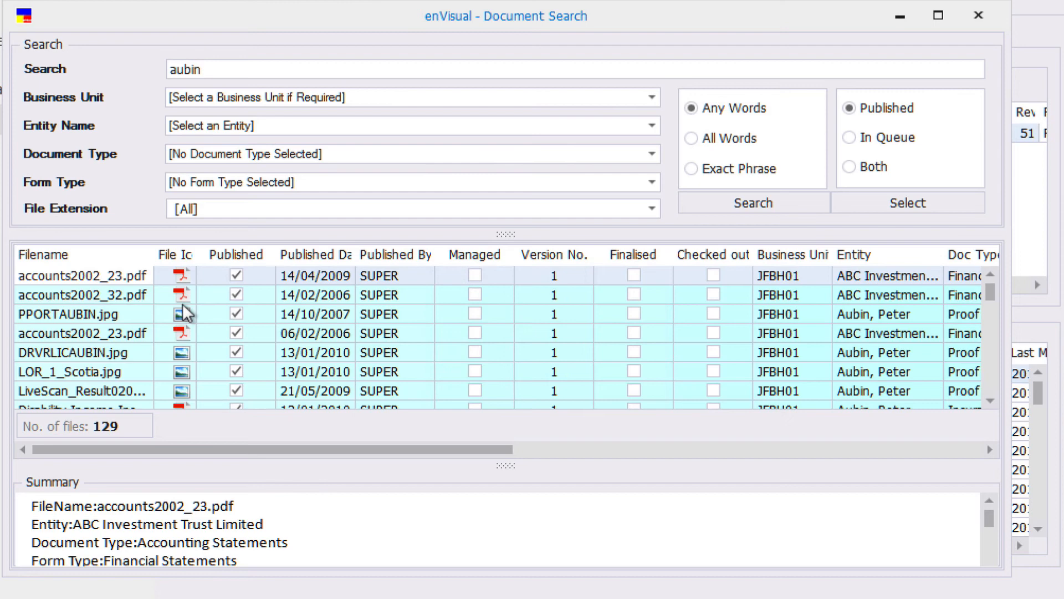
Replace the match's attached file with the passport JPG from the search results and view the attached image.
click(131, 319)
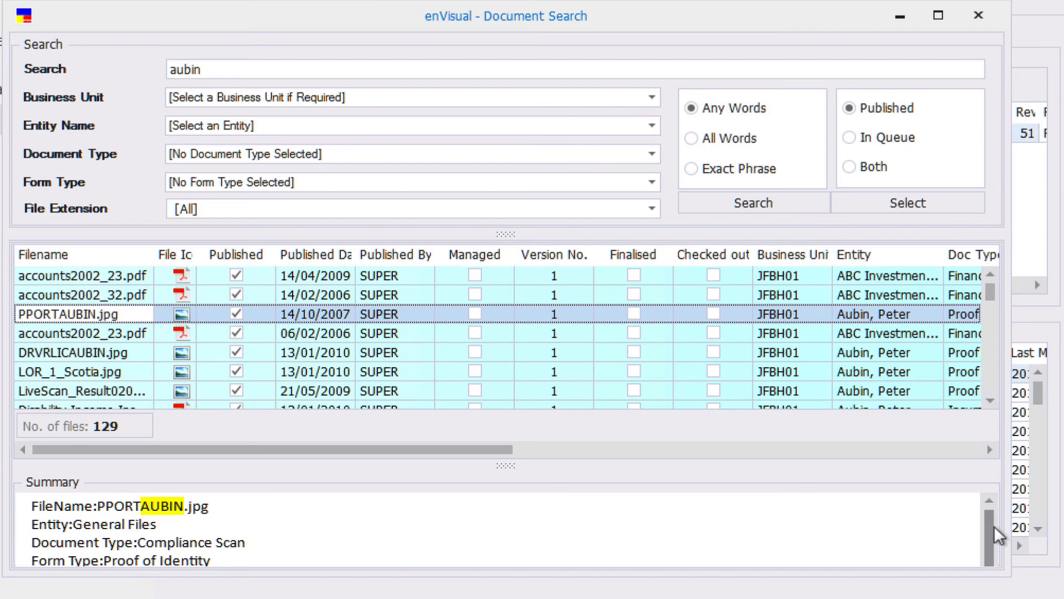
mouse_move(993, 526)
mouse_down()
mouse_move(998, 556)
mouse_move(985, 513)
mouse_up()
right_click(129, 311)
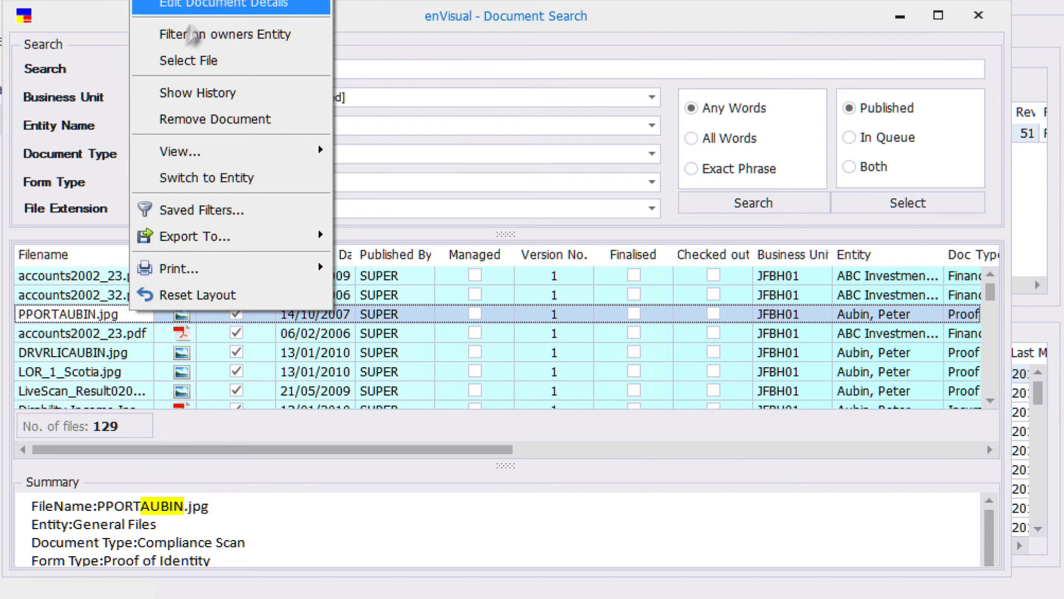
double_click(95, 316)
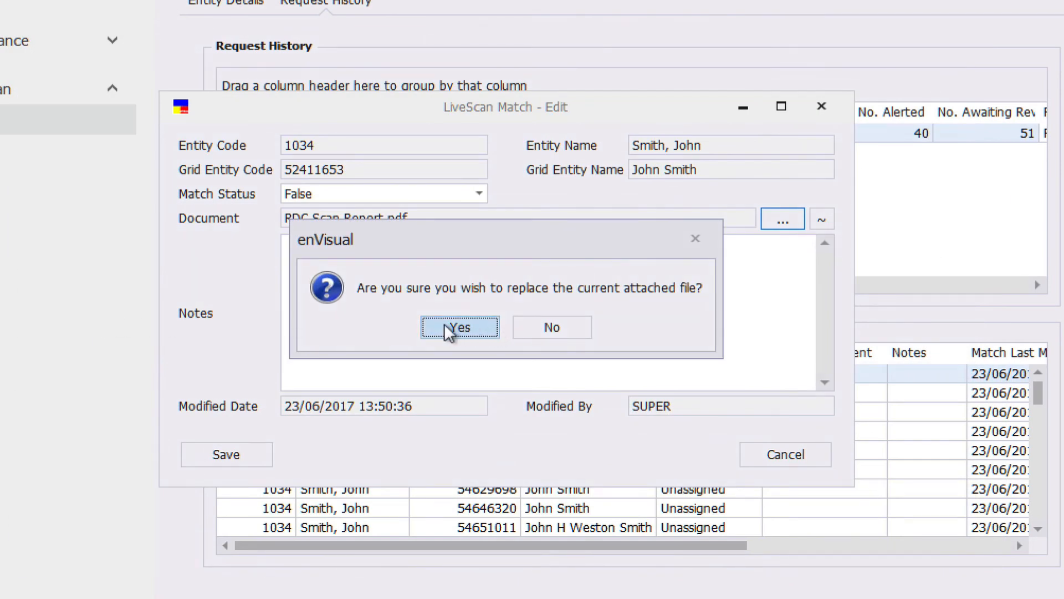
click(460, 328)
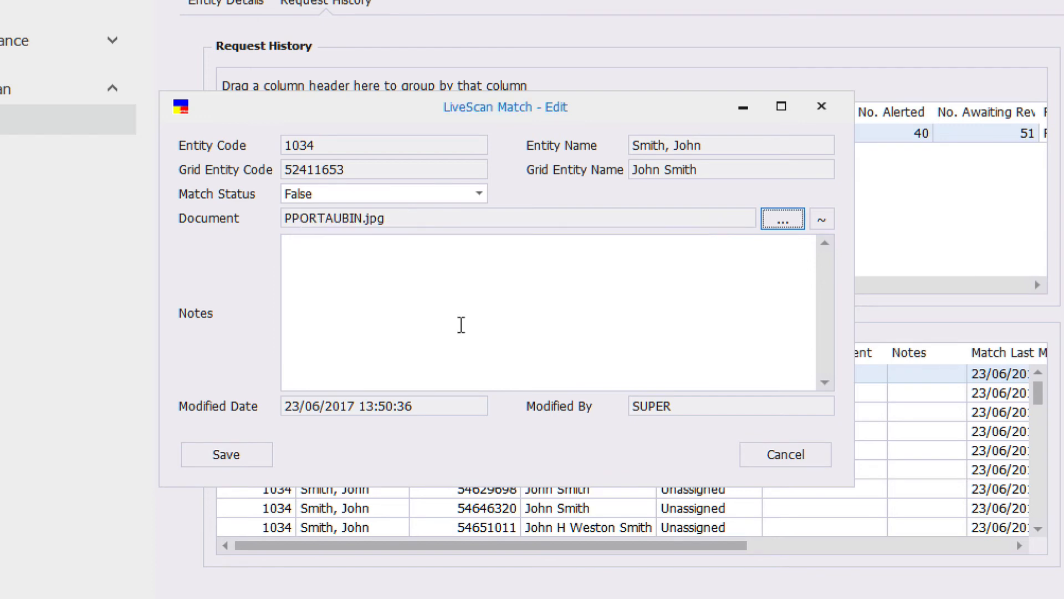
click(822, 220)
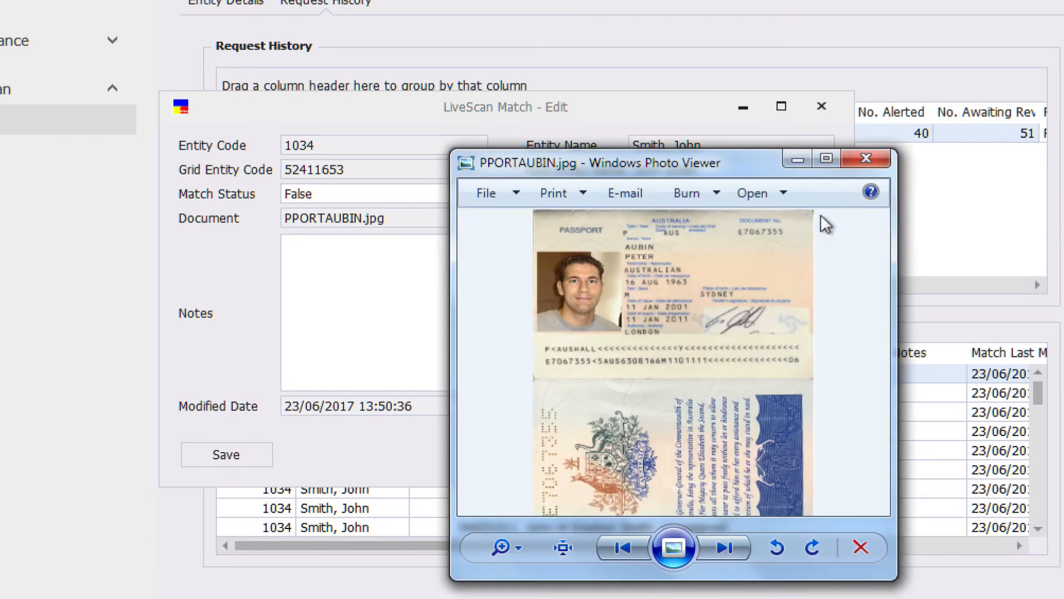
click(864, 161)
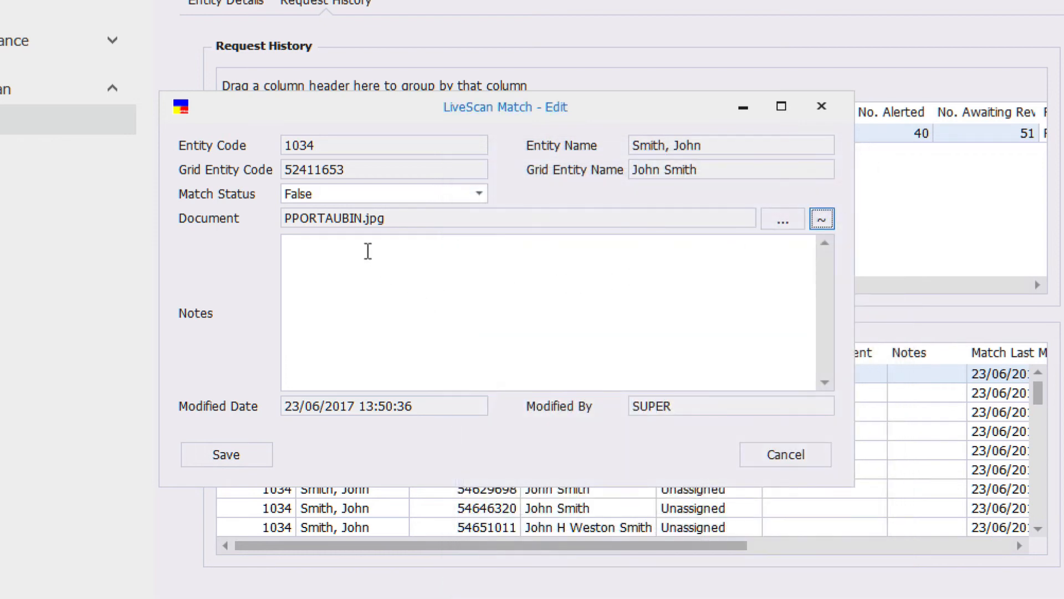
Enter the note "As much of a not field as I wish" for the match and save it.
click(366, 251)
text(As much of)
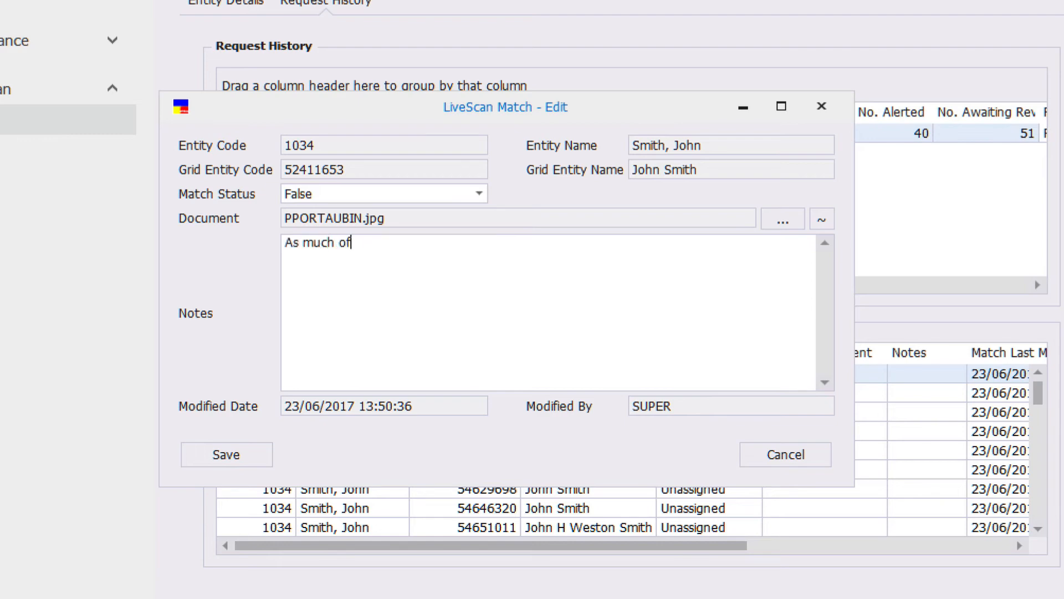
text( a not field as I wish)
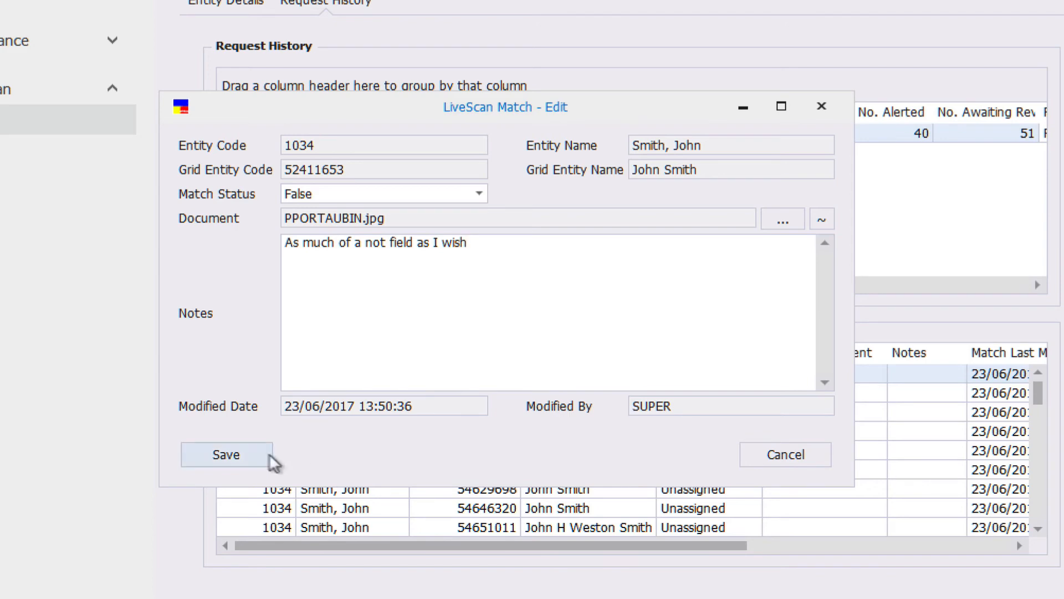
click(228, 455)
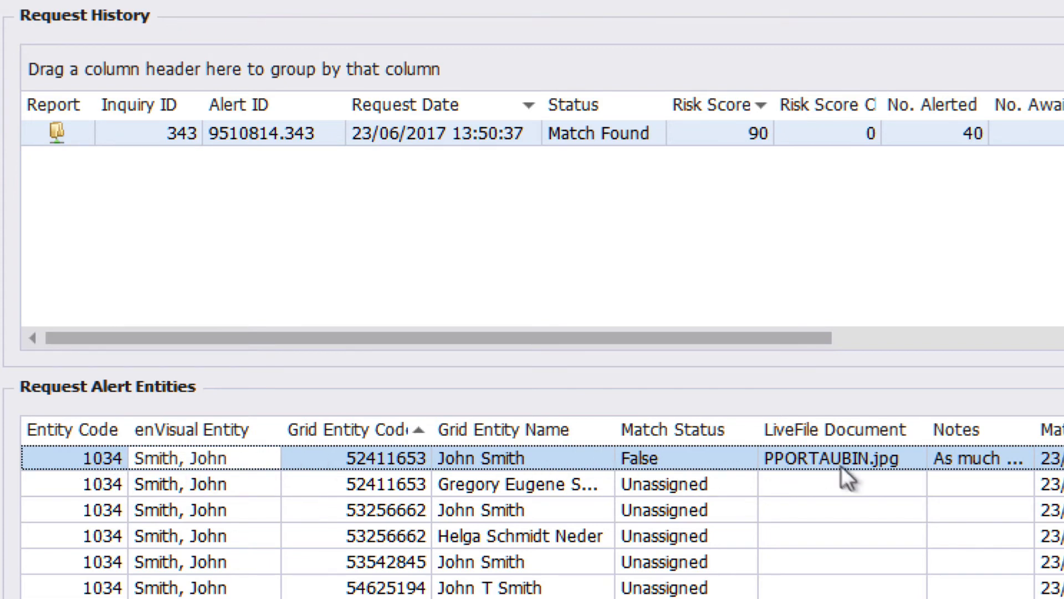
Review the saved match's details in the request alert entities and export that list in Xls format.
scroll(542, 507, right, 8)
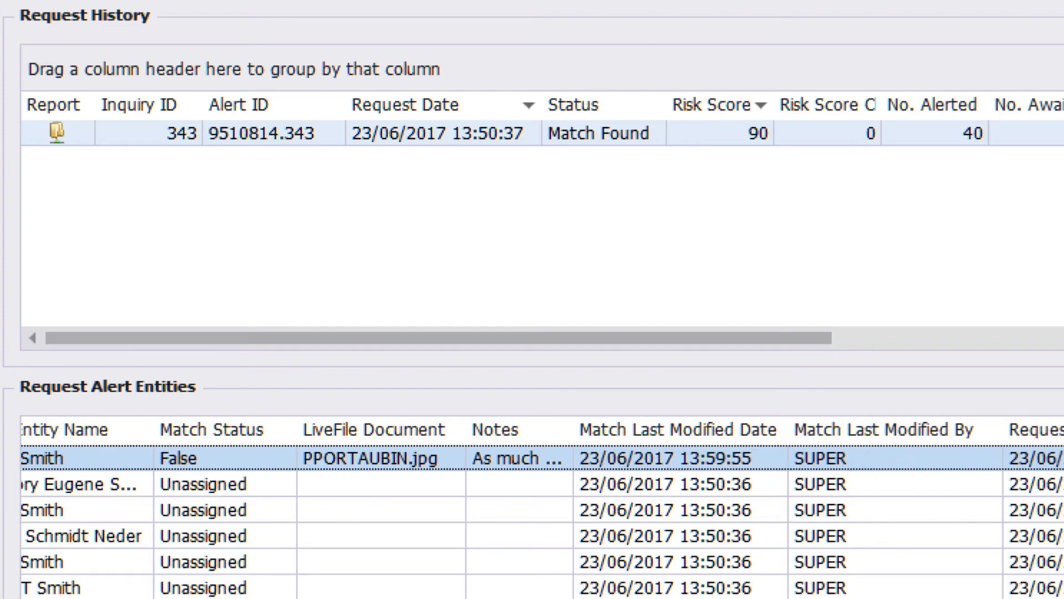
scroll(542, 509, left, 5)
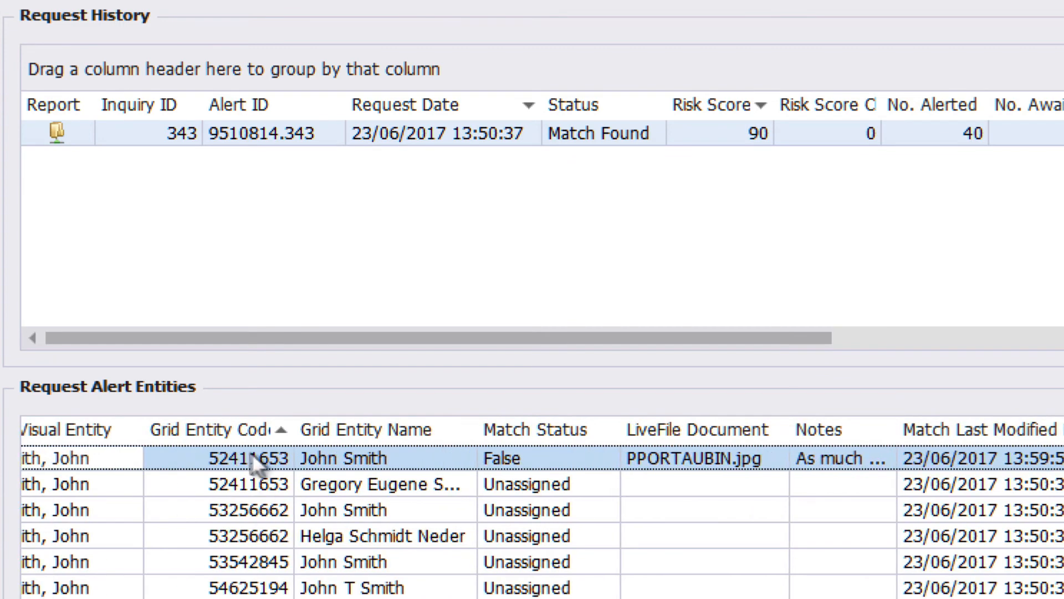
right_click(261, 455)
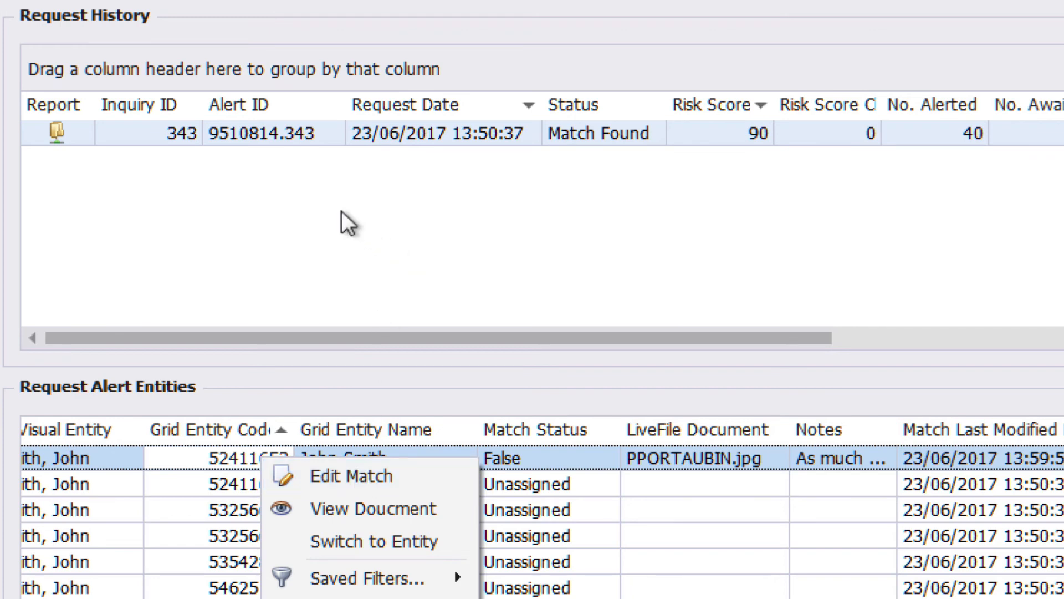
drag(446, 338, 412, 343)
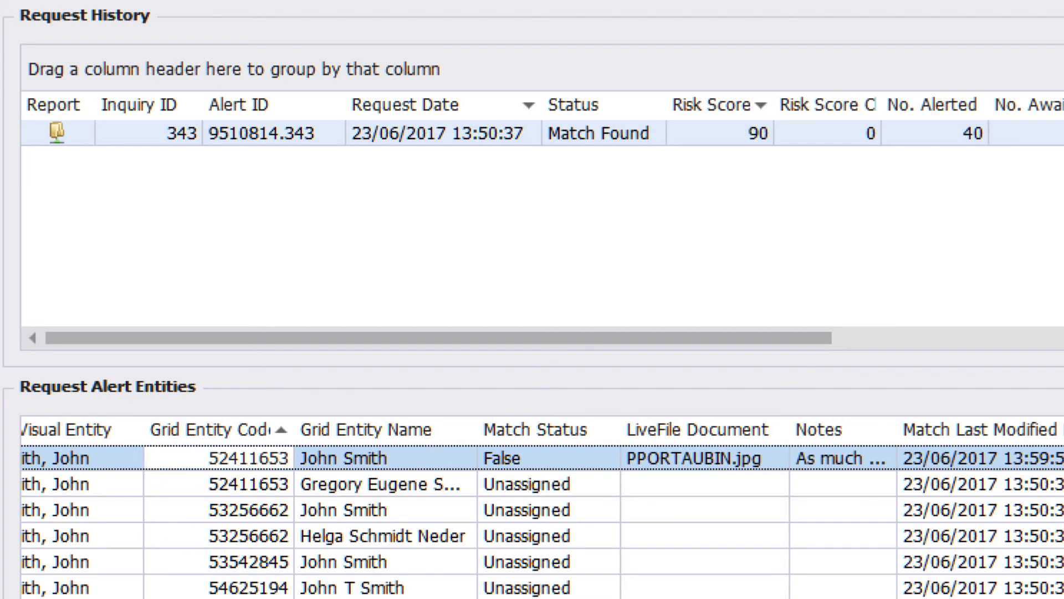
drag(278, 598, 197, 598)
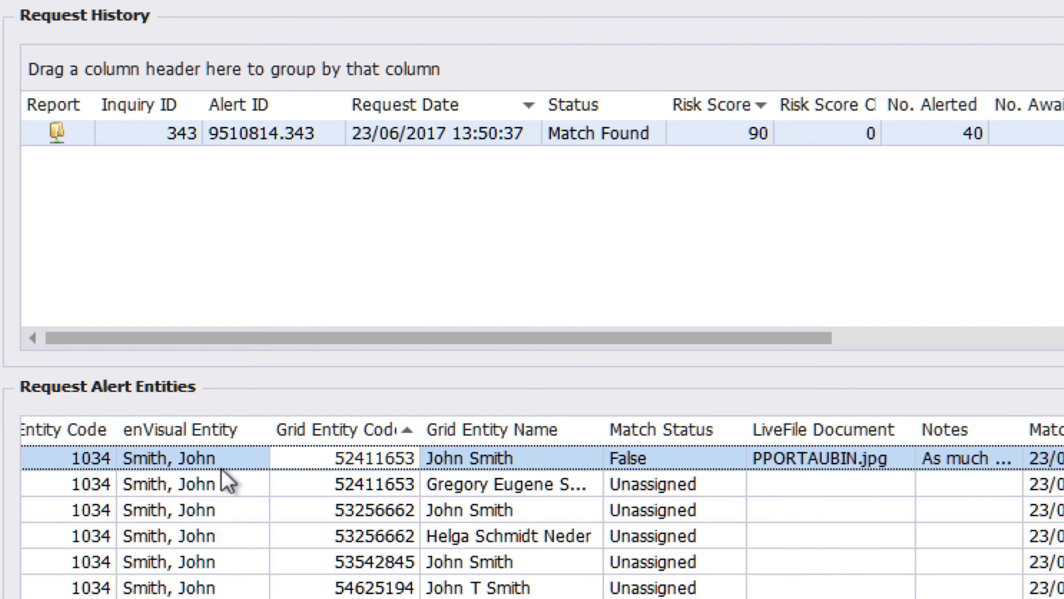
right_click(241, 457)
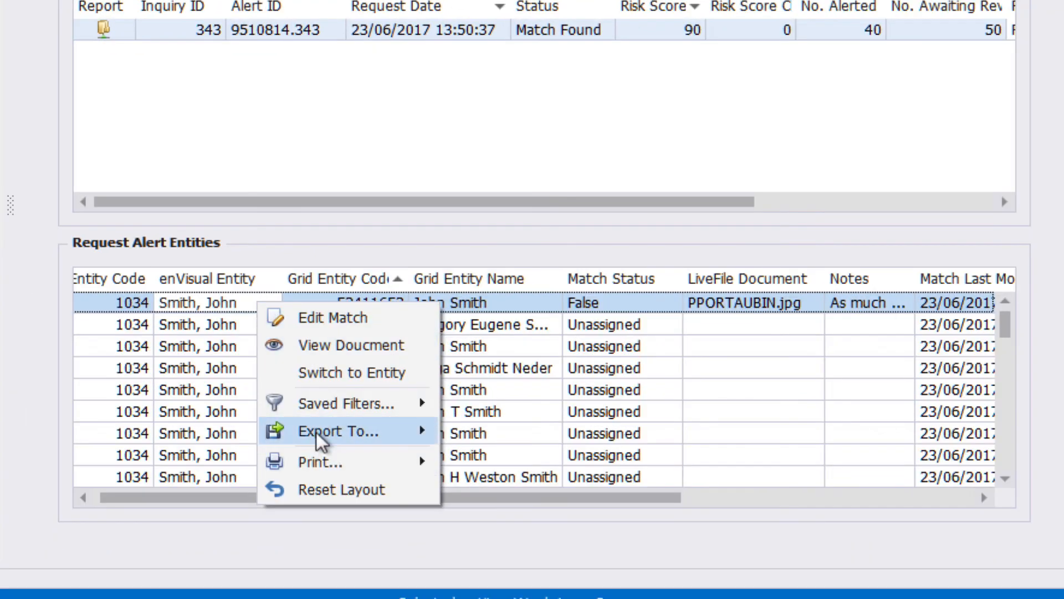
mouse_move(316, 431)
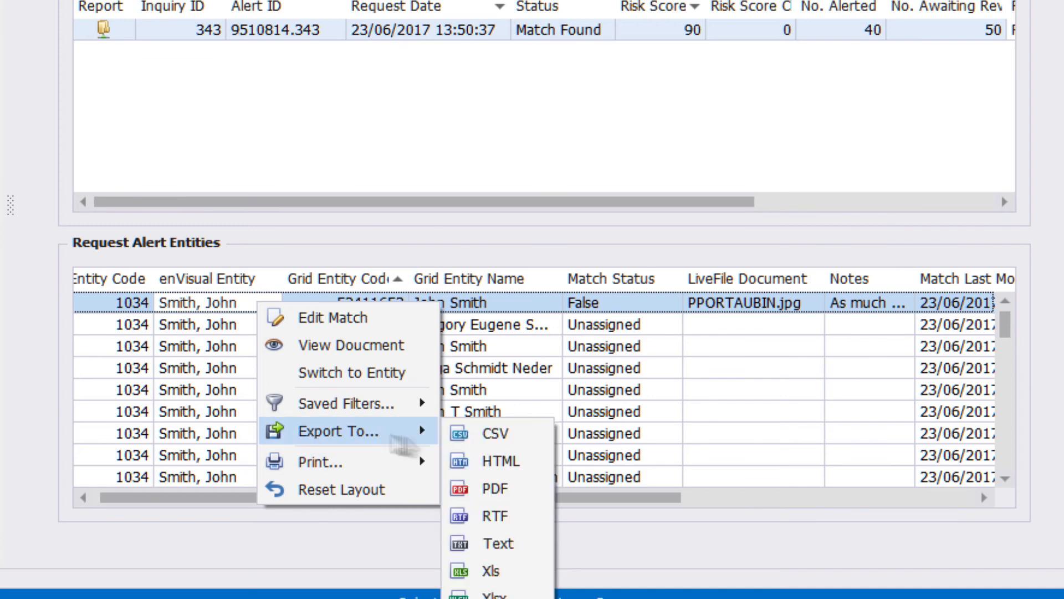
click(491, 570)
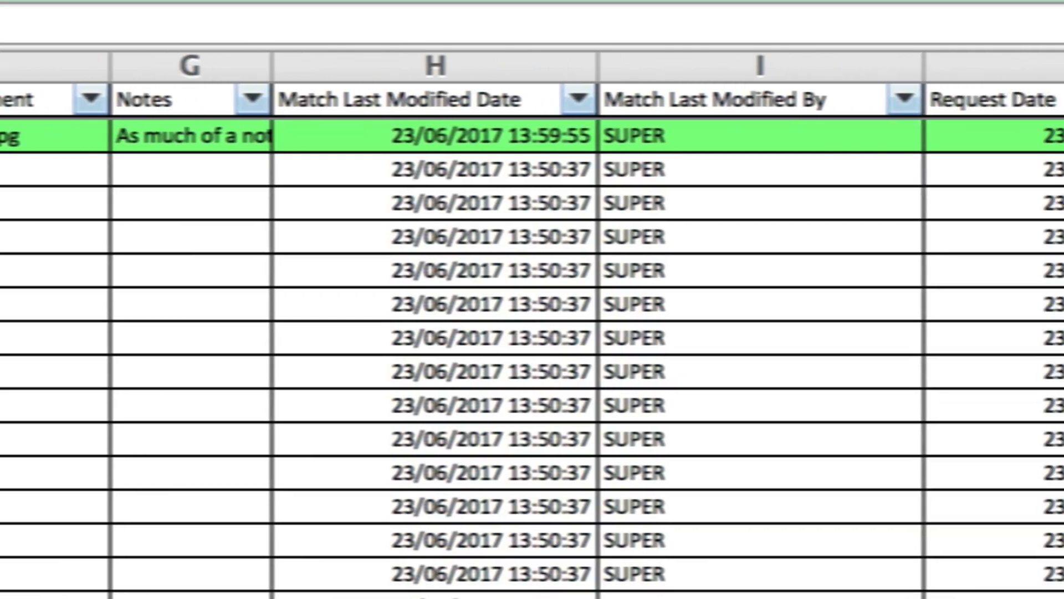
Look through all rows of the exported alert entities in the spreadsheet and quit Excel.
scroll(532, 354, down, 10)
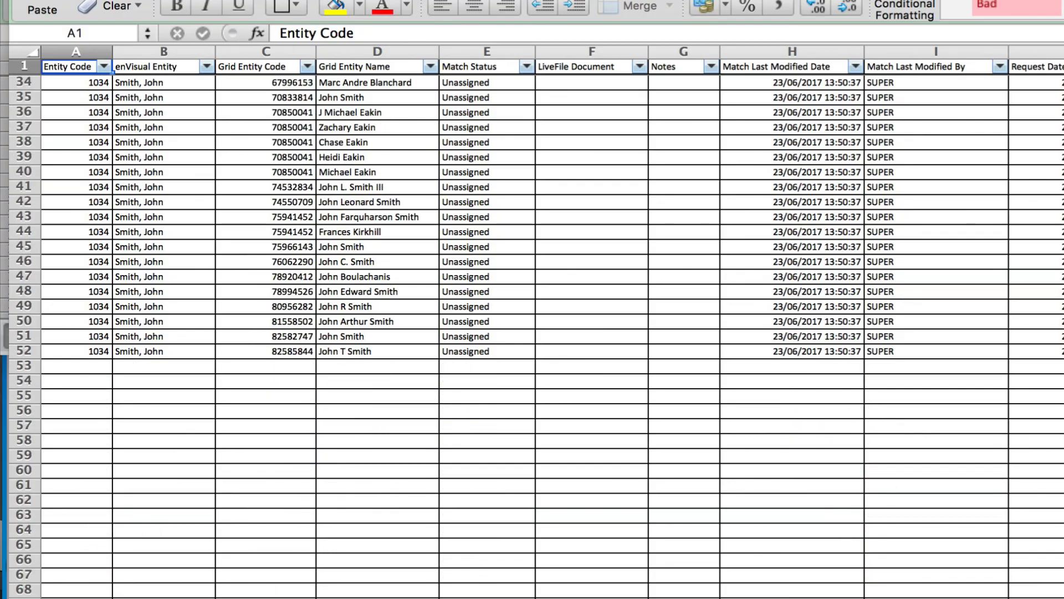
scroll(532, 333, up, 10)
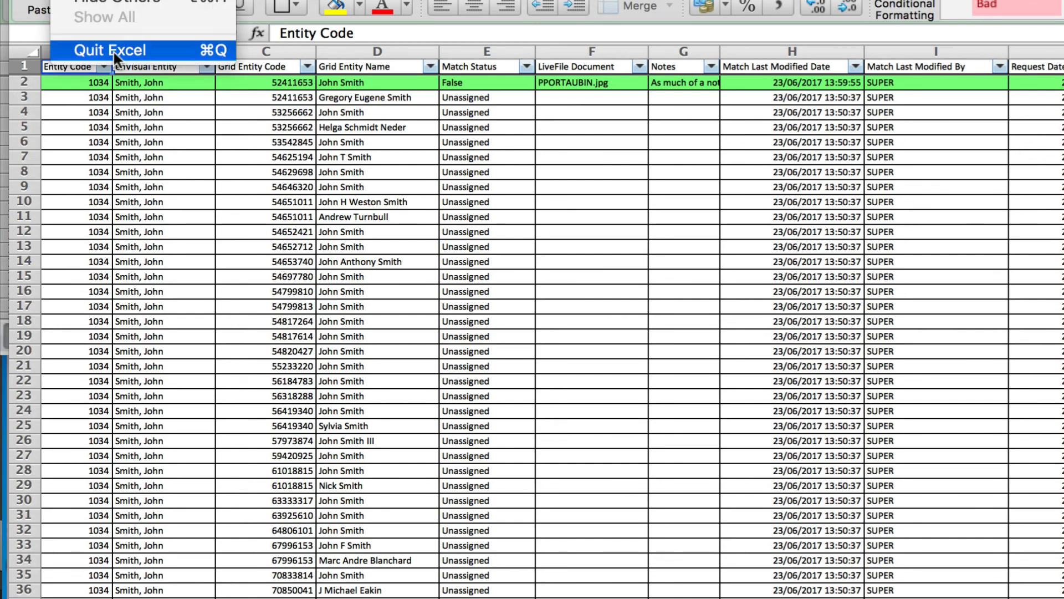
click(113, 50)
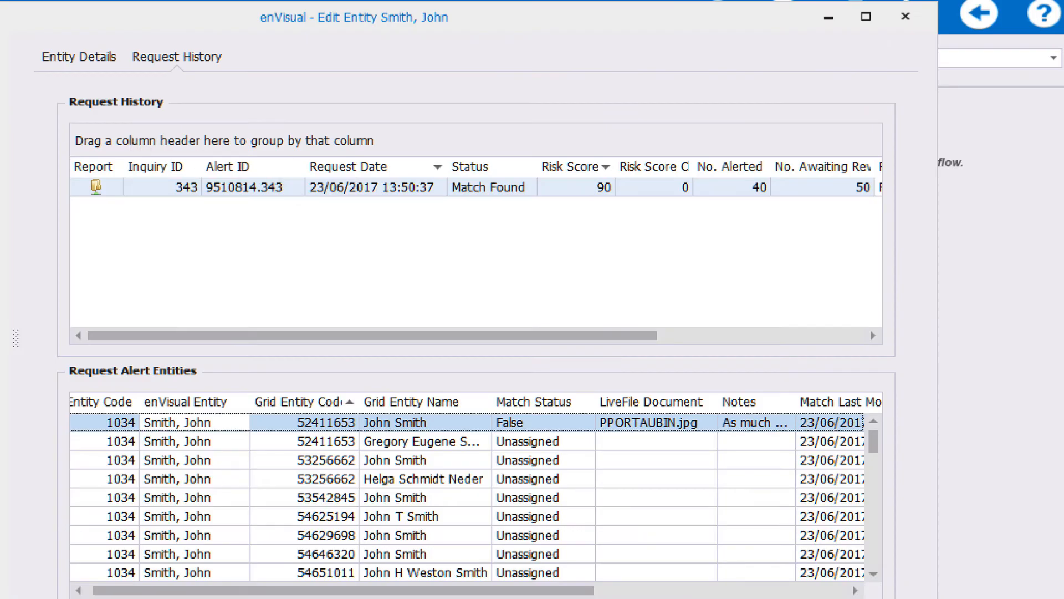
Close the entity's edit window, search the entities by another person's first name and open the matching person.
click(904, 18)
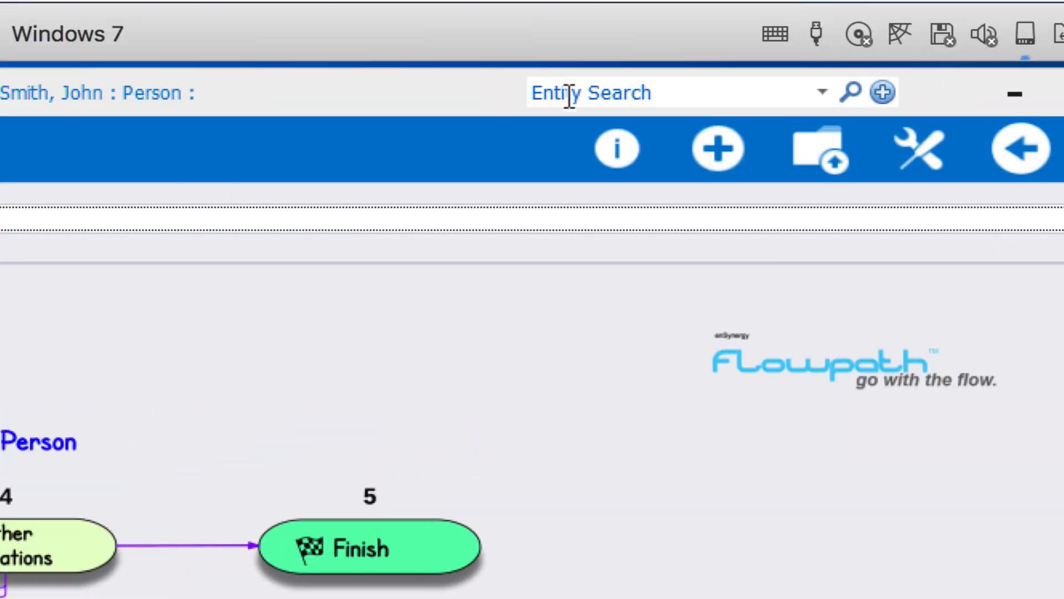
click(1036, 8)
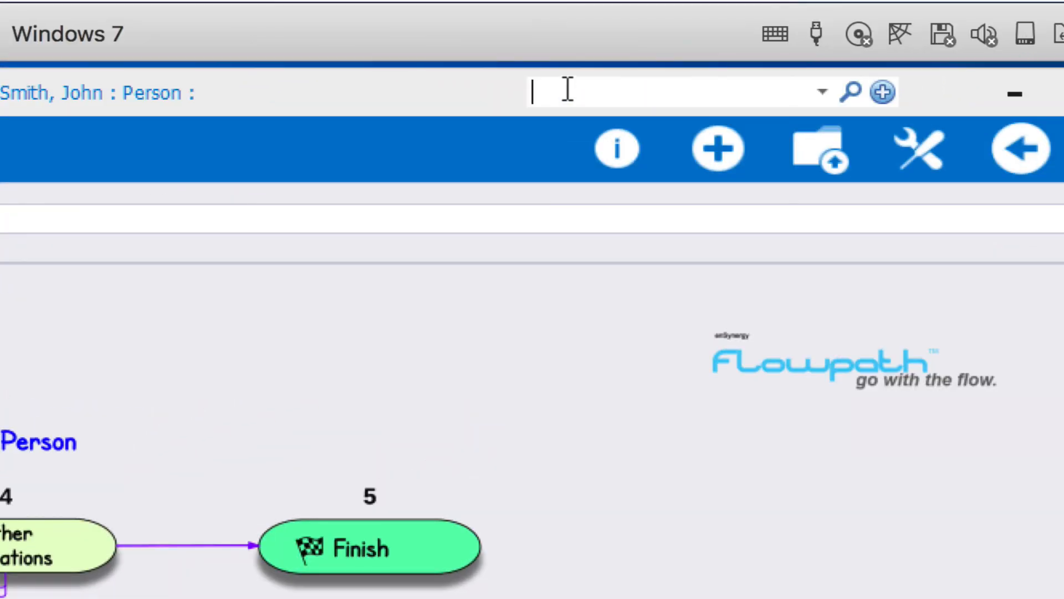
text(lee)
key(Return)
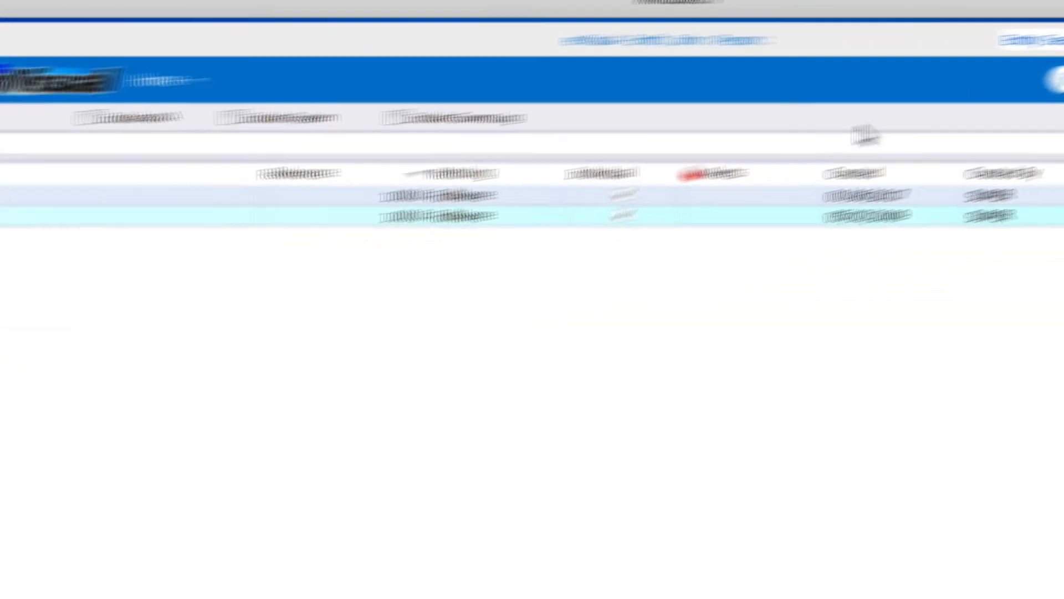
double_click(117, 177)
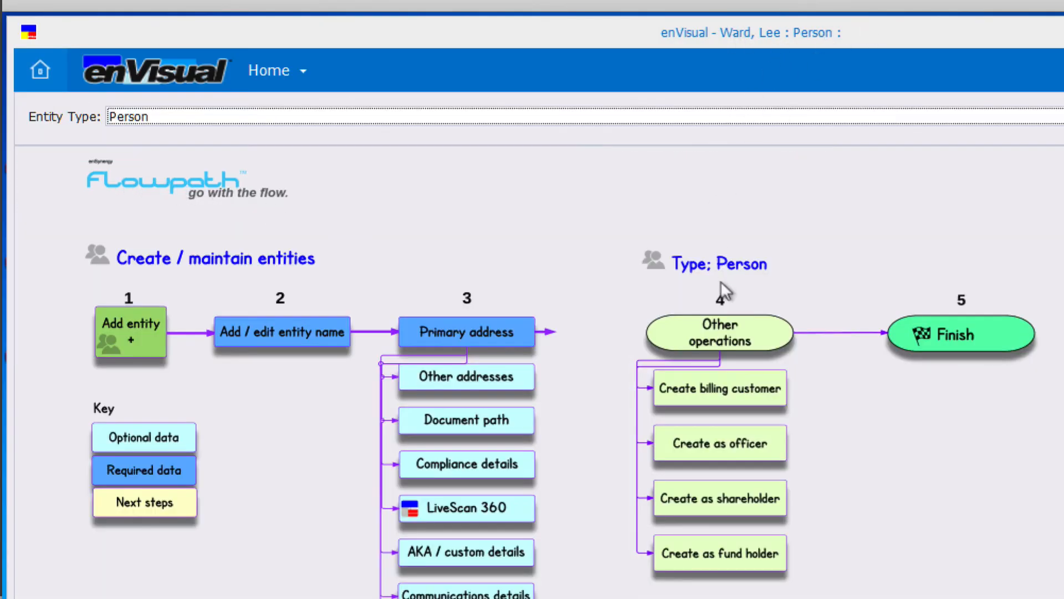
Open this person's LiveScan request history and select the second alert entity of the latest request.
click(454, 516)
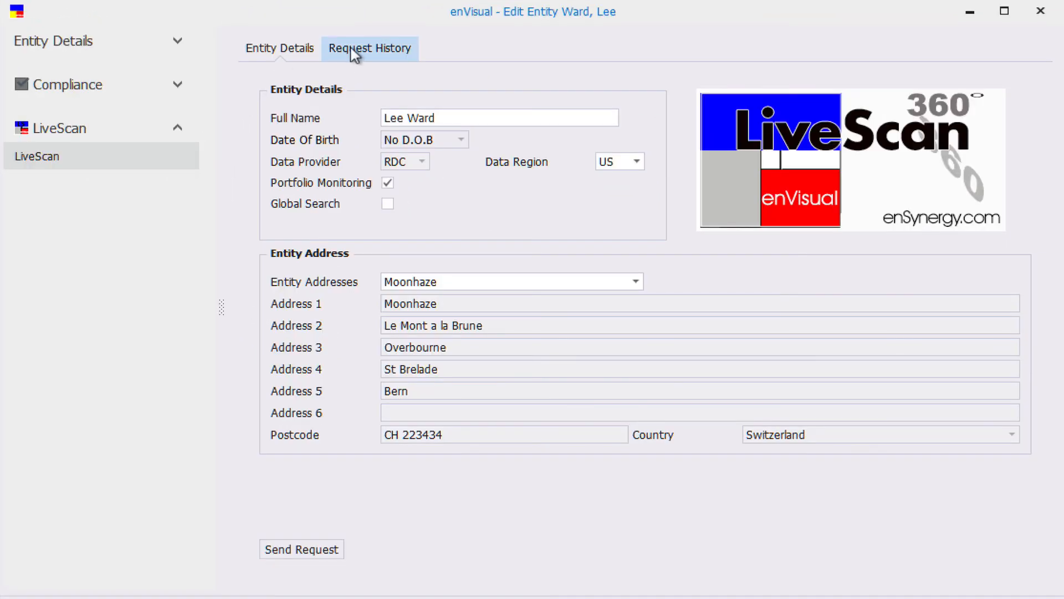
click(353, 49)
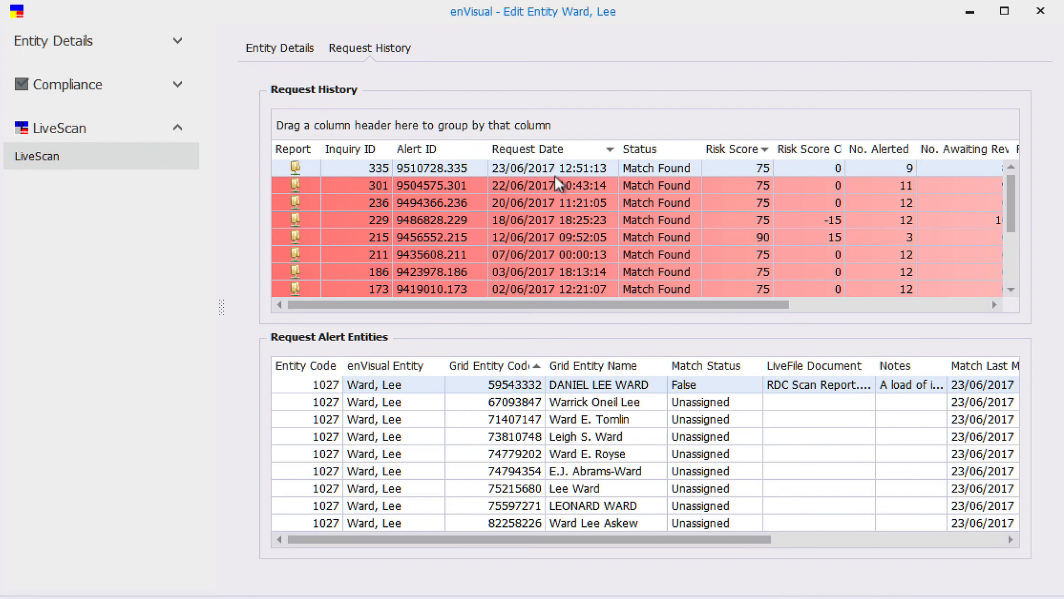
click(555, 402)
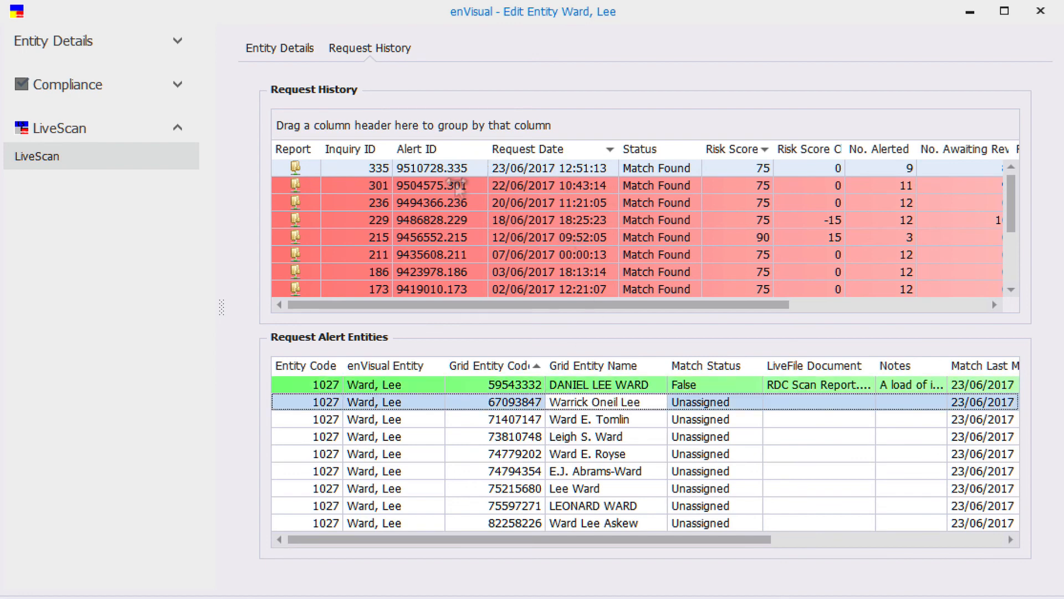